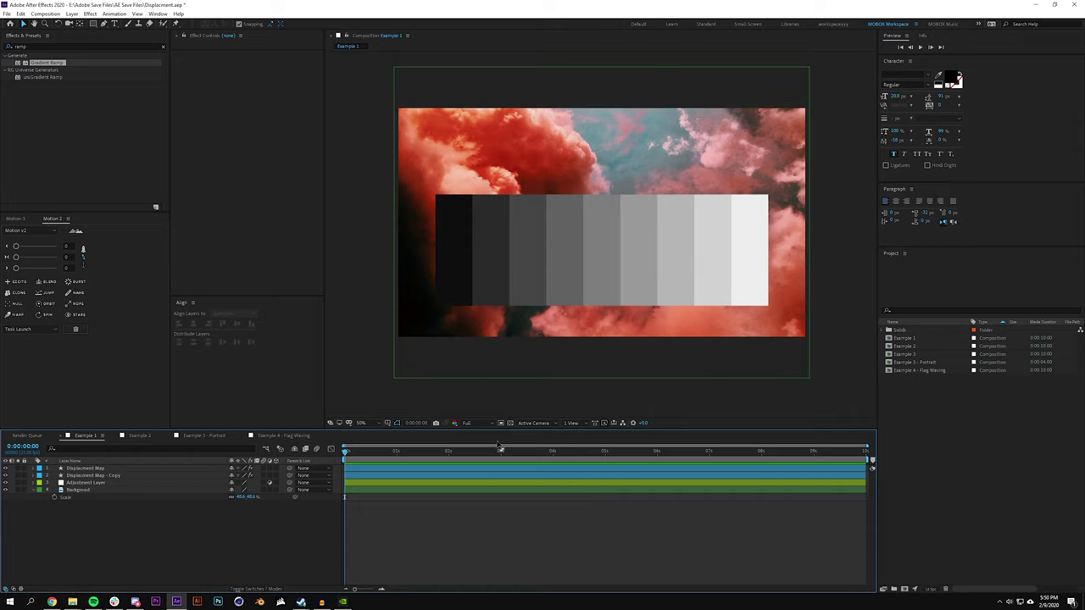
Step: Toggle the visibility of both displacement map layers to compare them, finishing with the Displacement Map layer hidden and its copy shown
left_click(5, 468)
left_click(5, 469)
left_click(5, 469)
left_click(5, 476)
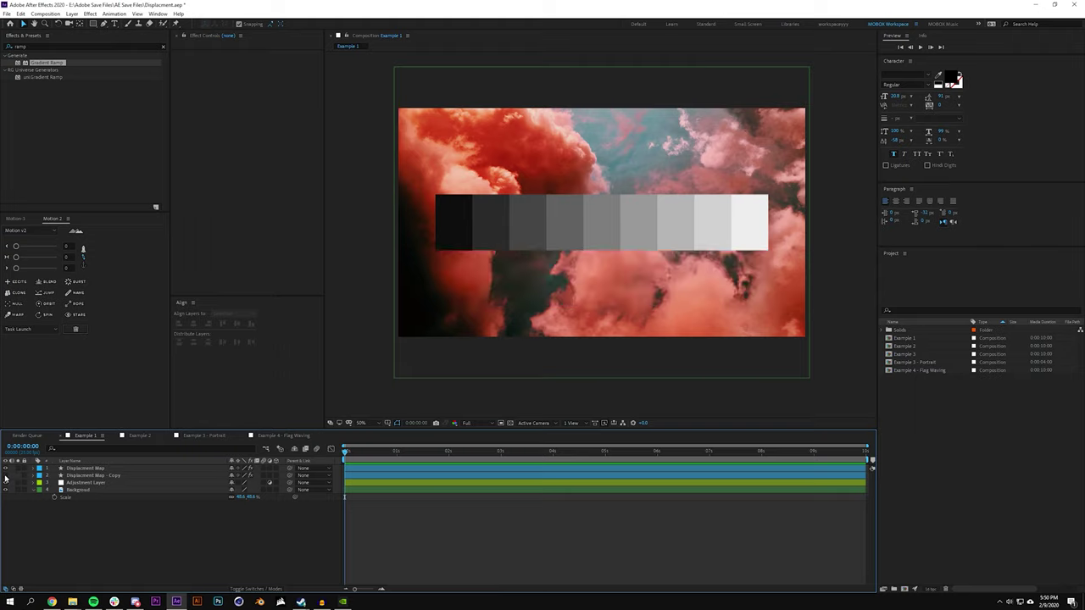
left_click(5, 476)
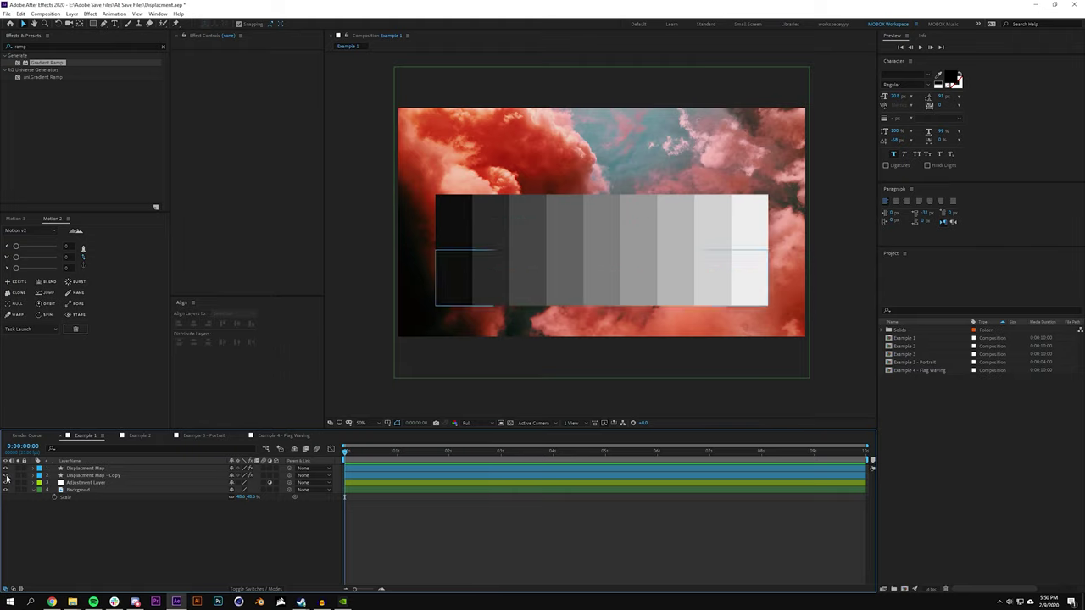
left_click(30, 468)
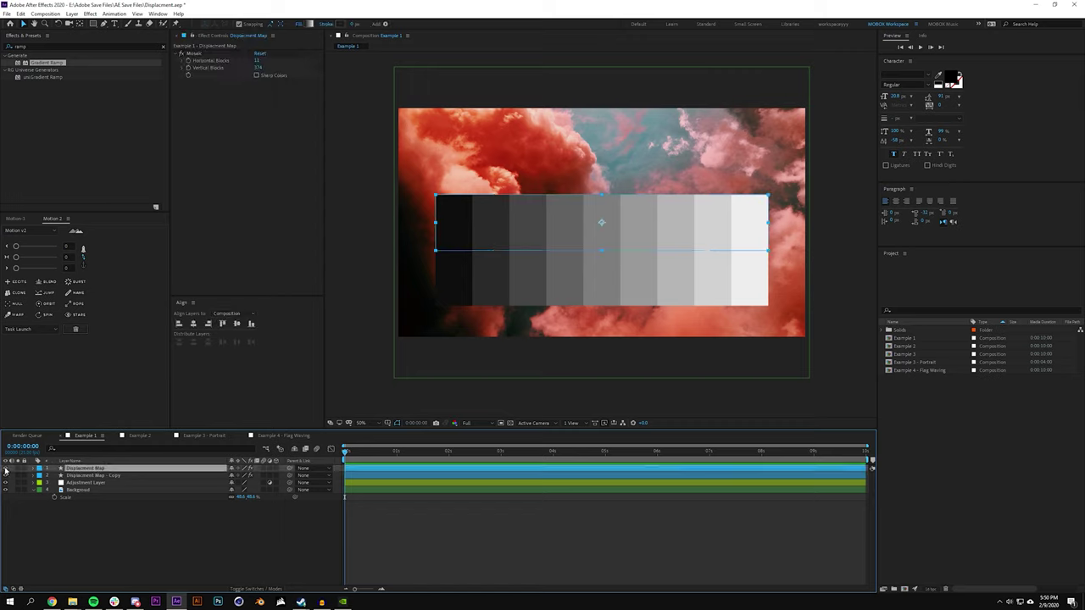
left_click(5, 469)
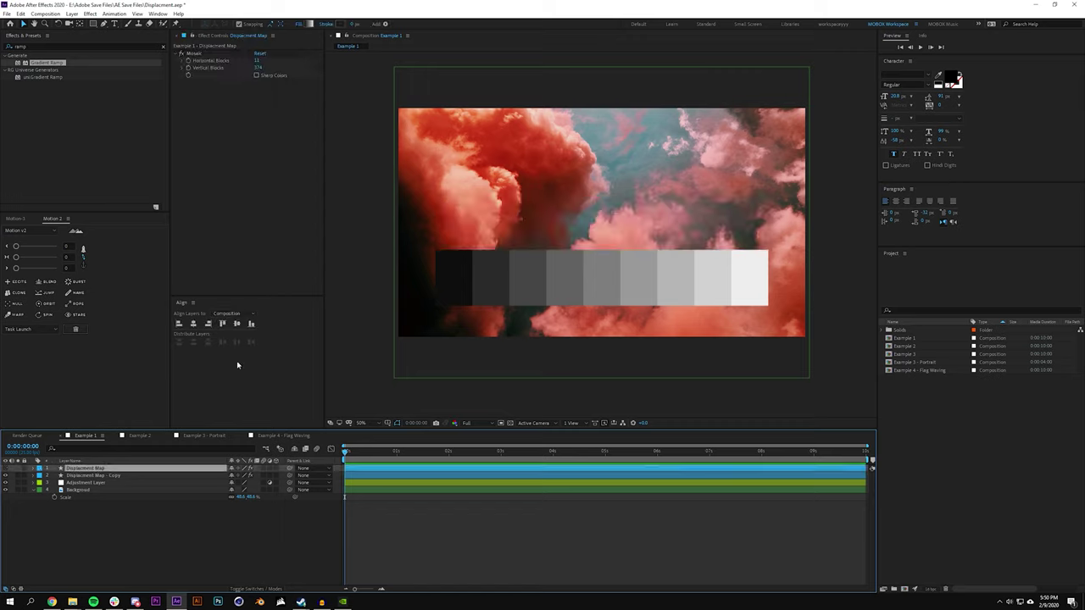
Step: Find the Displacement Map effect by searching for "displac" and apply it to the Adjustment Layer
left_click(83, 485)
left_click(82, 491)
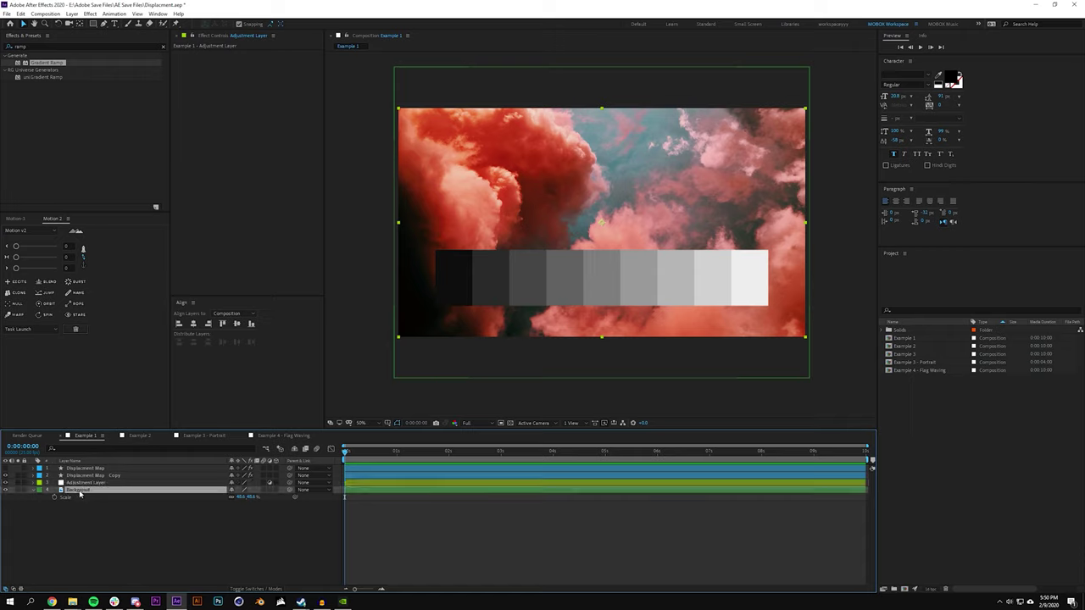
left_click(84, 483)
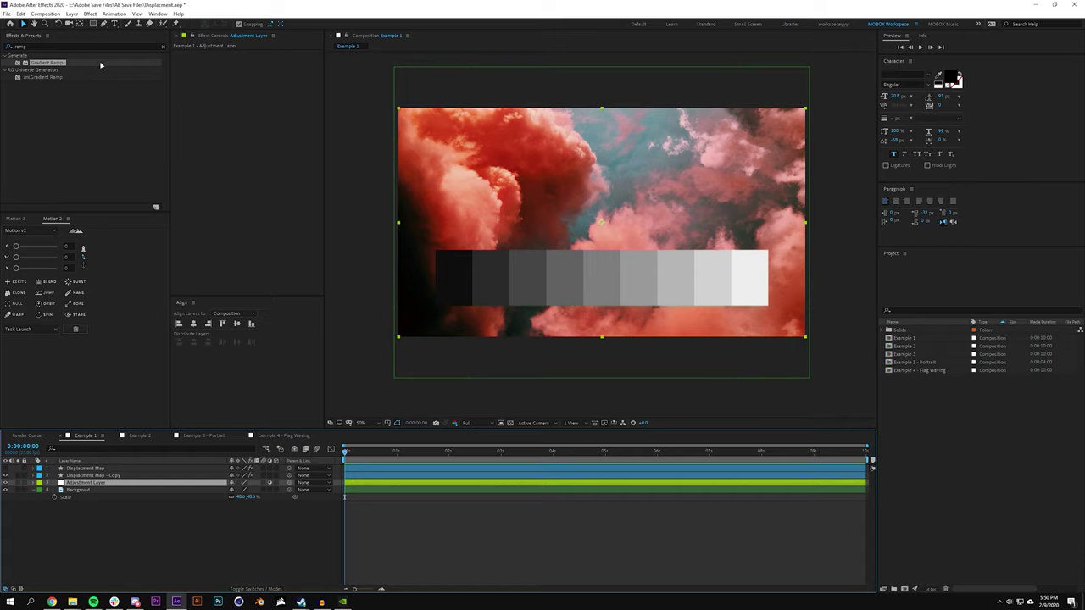
left_click(29, 45)
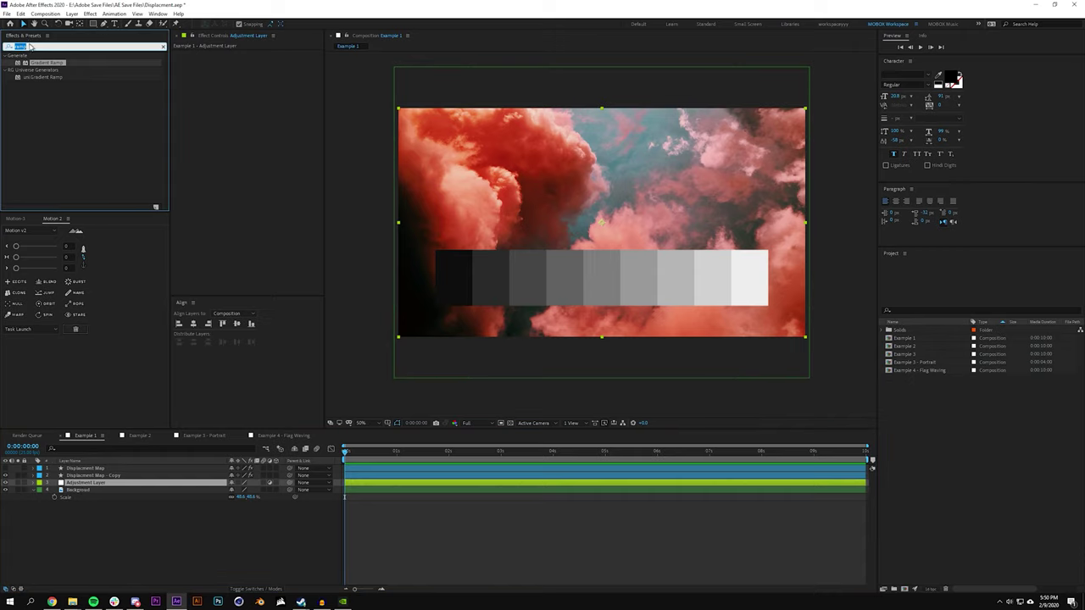
type("displac")
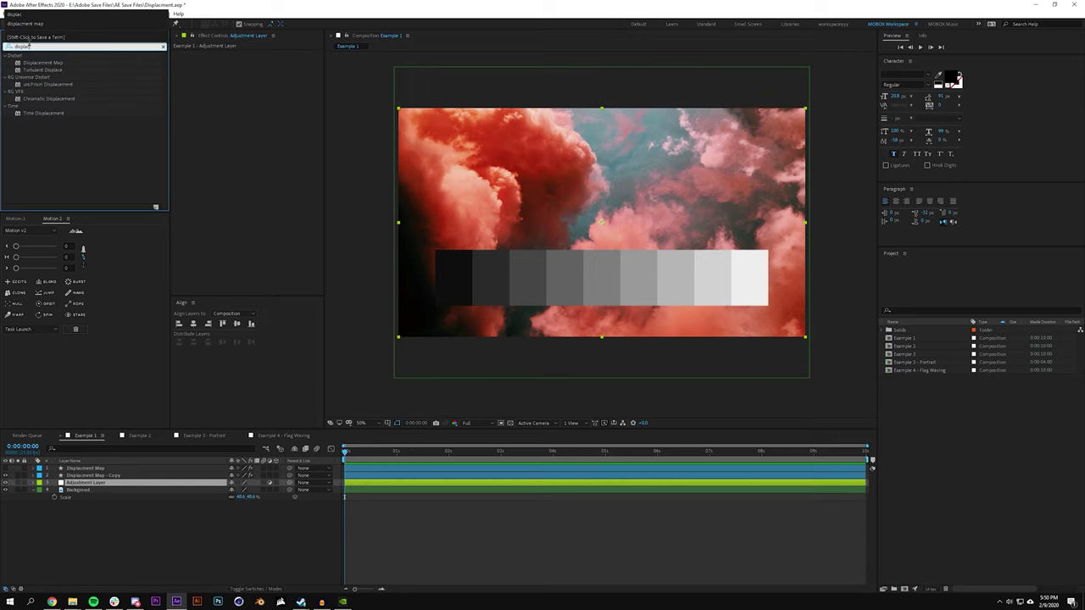
left_click(60, 140)
left_click_drag(49, 64, 117, 483)
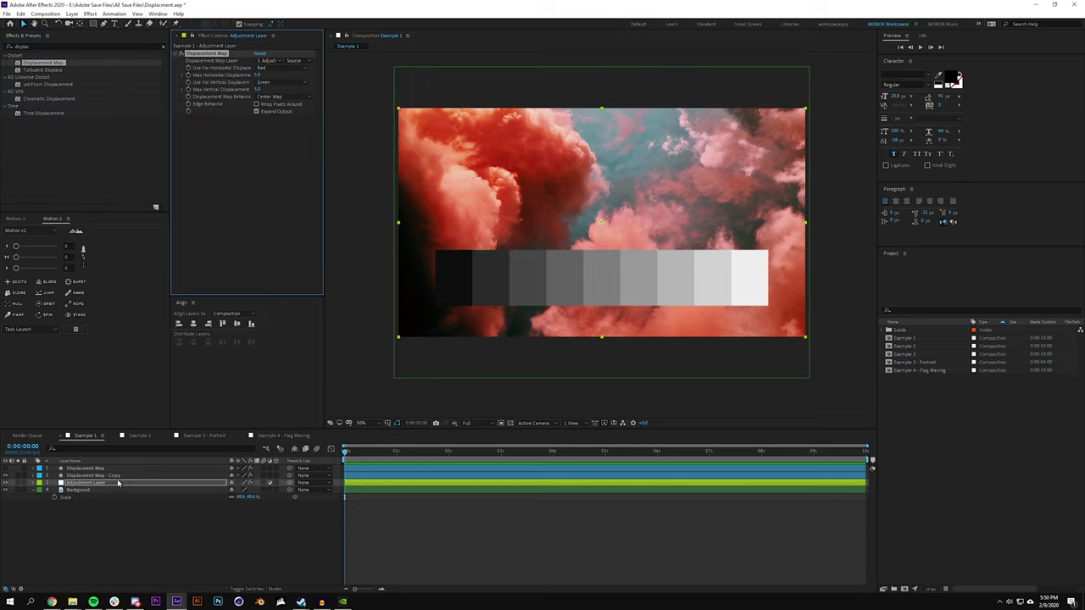
Step: Set the effect's map layer to 1. Displacement Map with Effects & Masks as source, and check the Mosaic effect on that layer
left_click(262, 62)
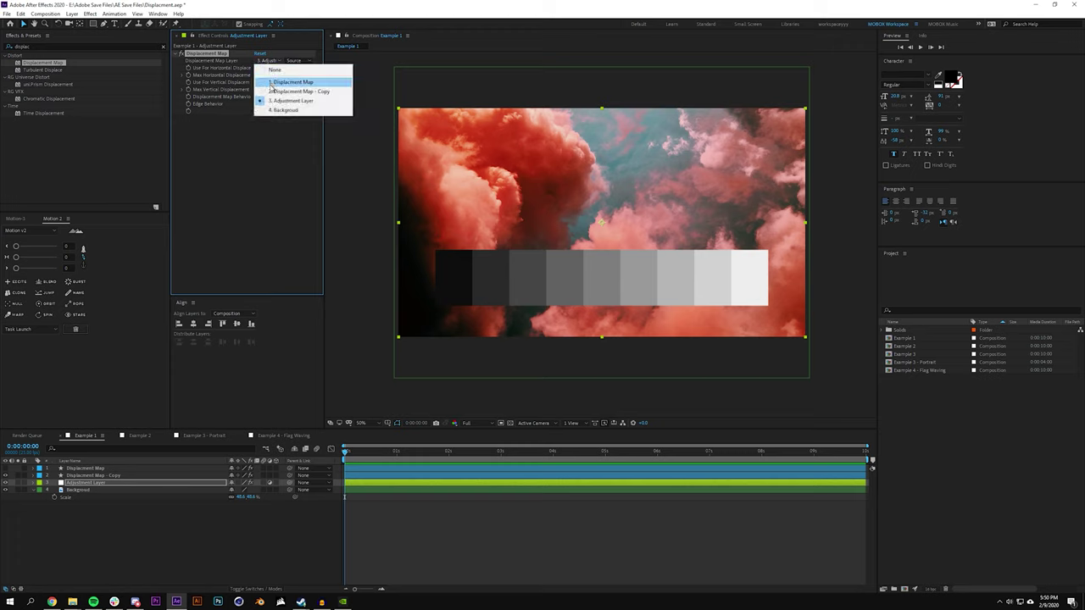
left_click(289, 82)
left_click(292, 61)
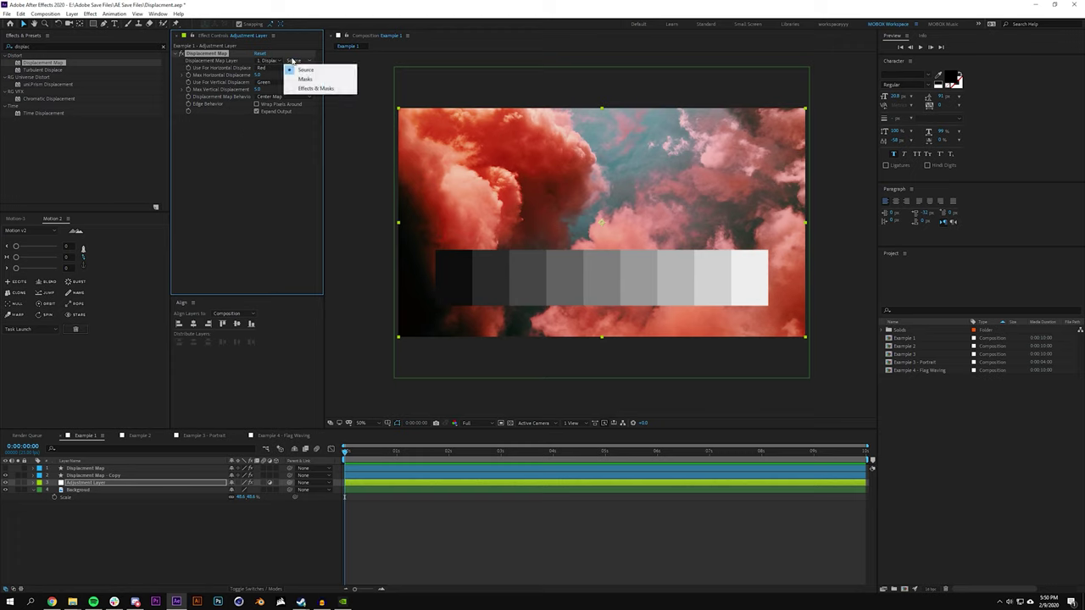
left_click(300, 88)
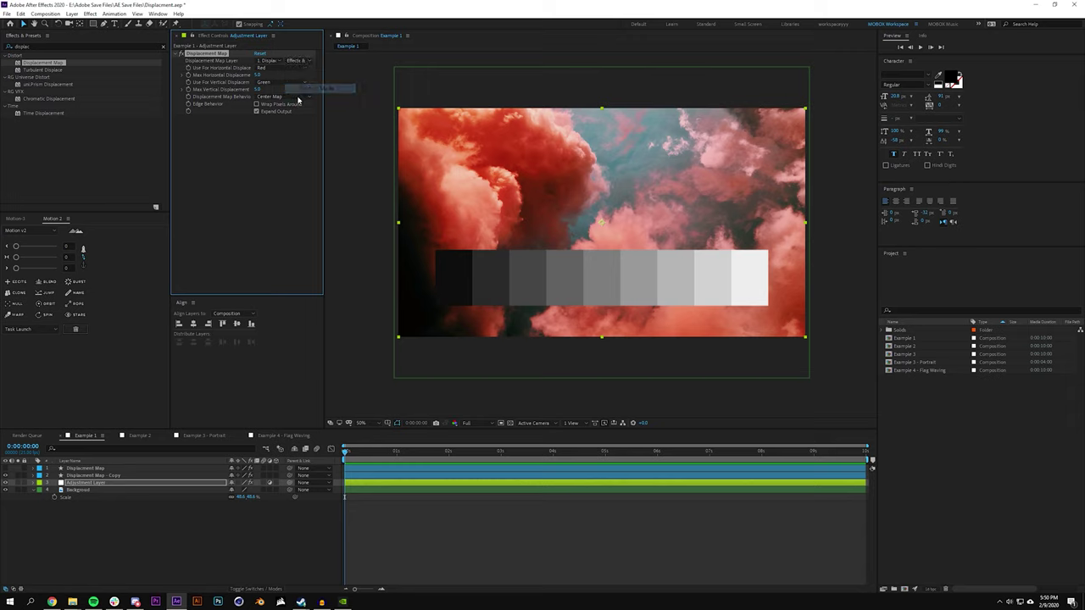
left_click(112, 469)
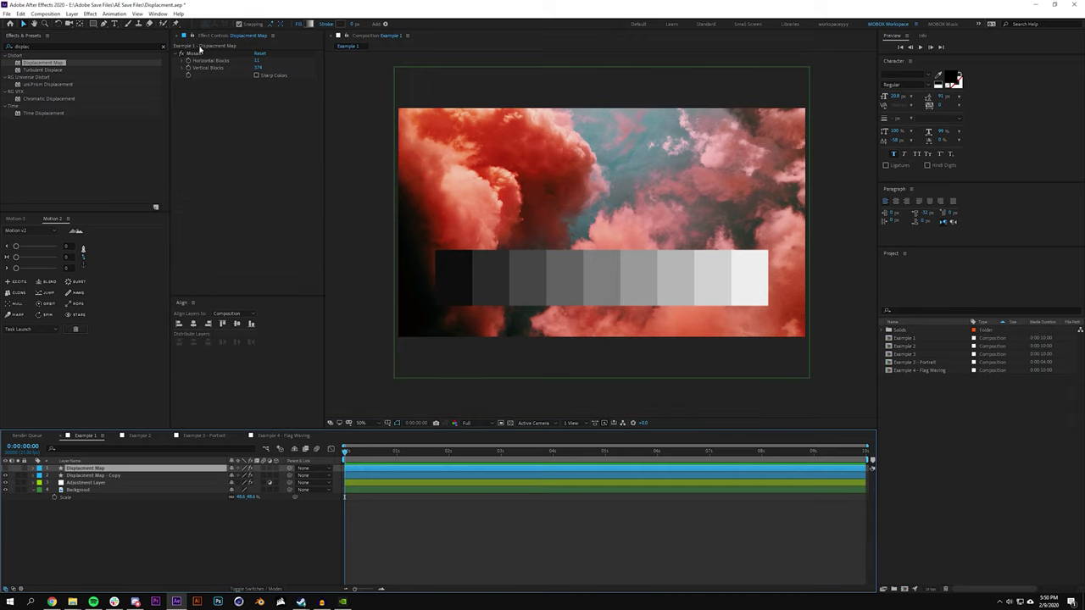
left_click(85, 482)
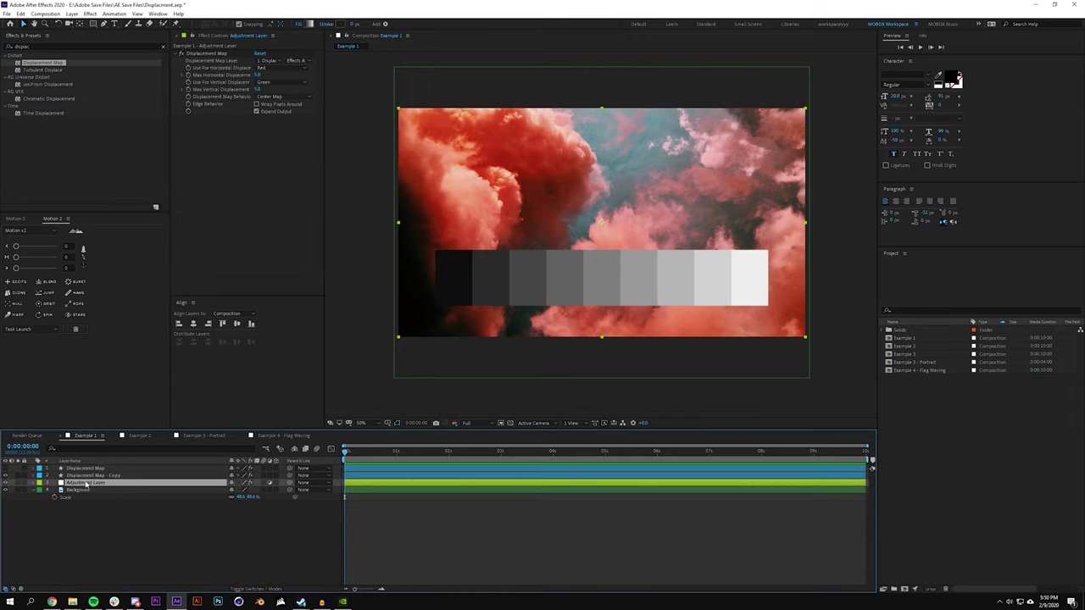
Step: Use Luminance for both the horizontal and the vertical displacement on the Adjustment Layer
left_click(270, 68)
left_click(272, 117)
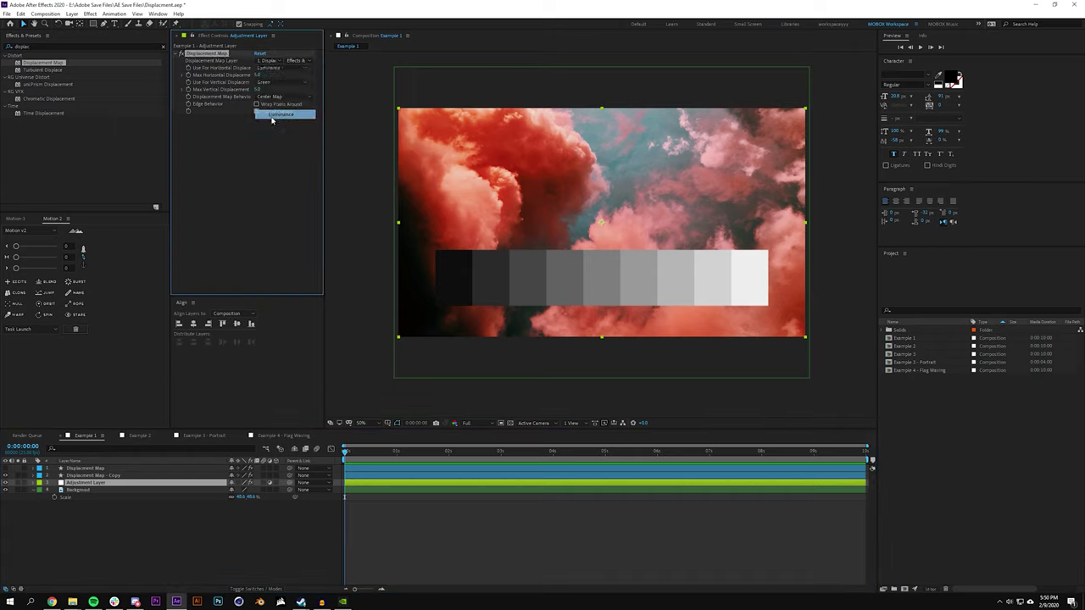
left_click(273, 82)
left_click(271, 127)
Step: Set Max Vertical Displacement to 0 and raise Max Horizontal Displacement to about 176
left_click(258, 89)
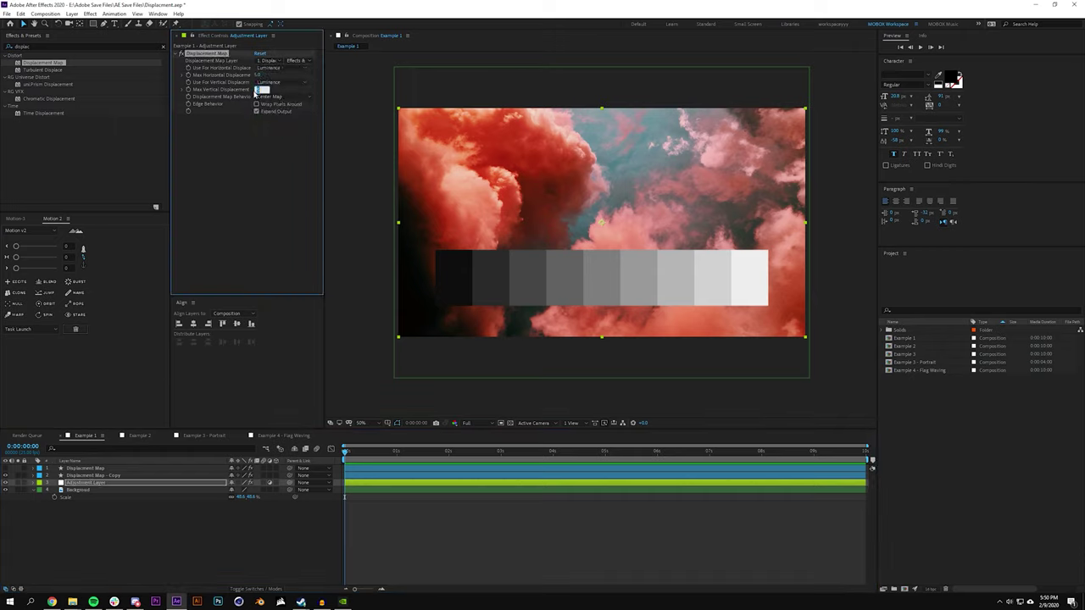
key("Return")
left_click(258, 146)
left_click_drag(256, 75, 342, 83)
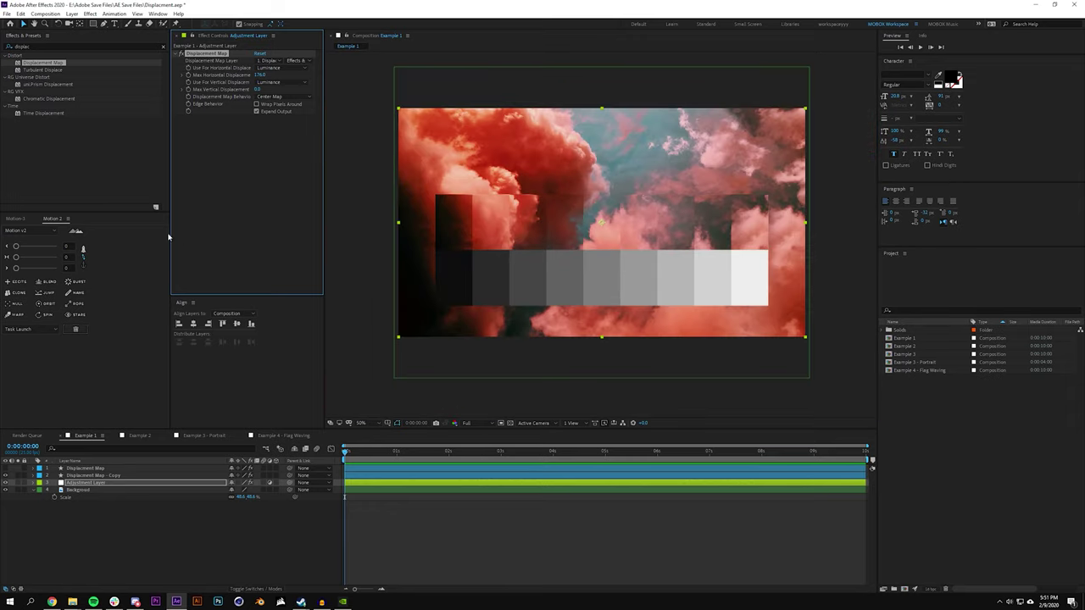
Step: Narrow the surrounding panels to give the composition viewer more room and view the composition at 100%
left_click_drag(171, 237, 105, 246)
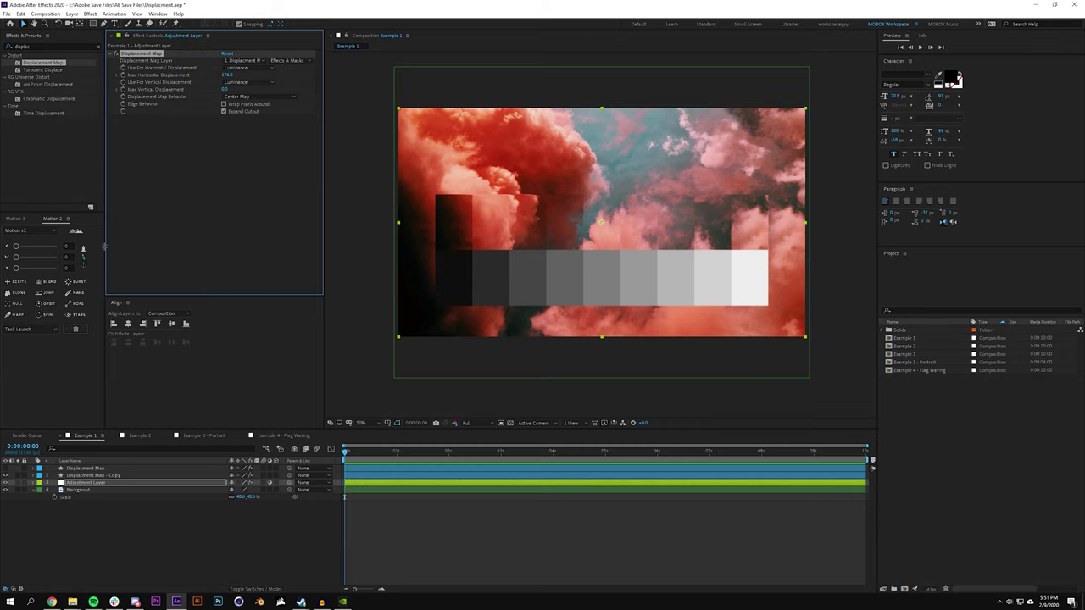
left_click_drag(323, 190, 209, 207)
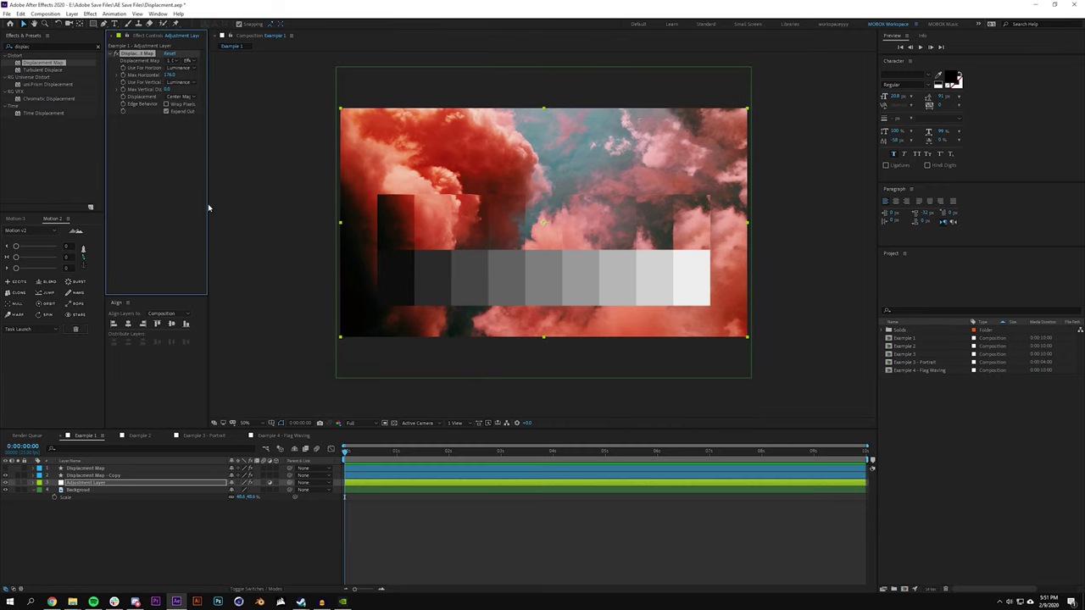
left_click_drag(877, 174, 961, 173)
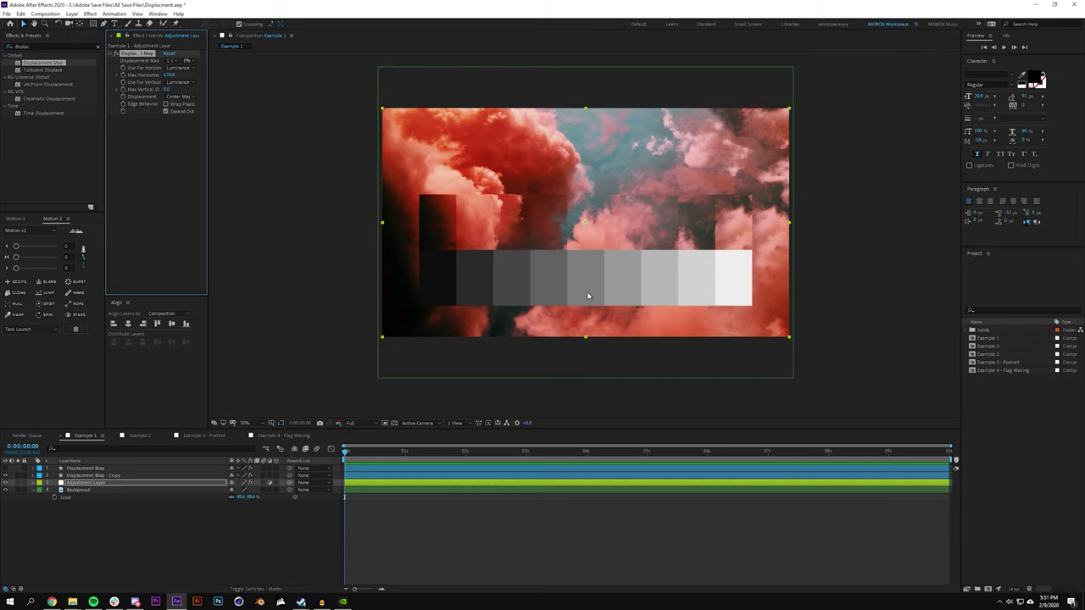
key("/")
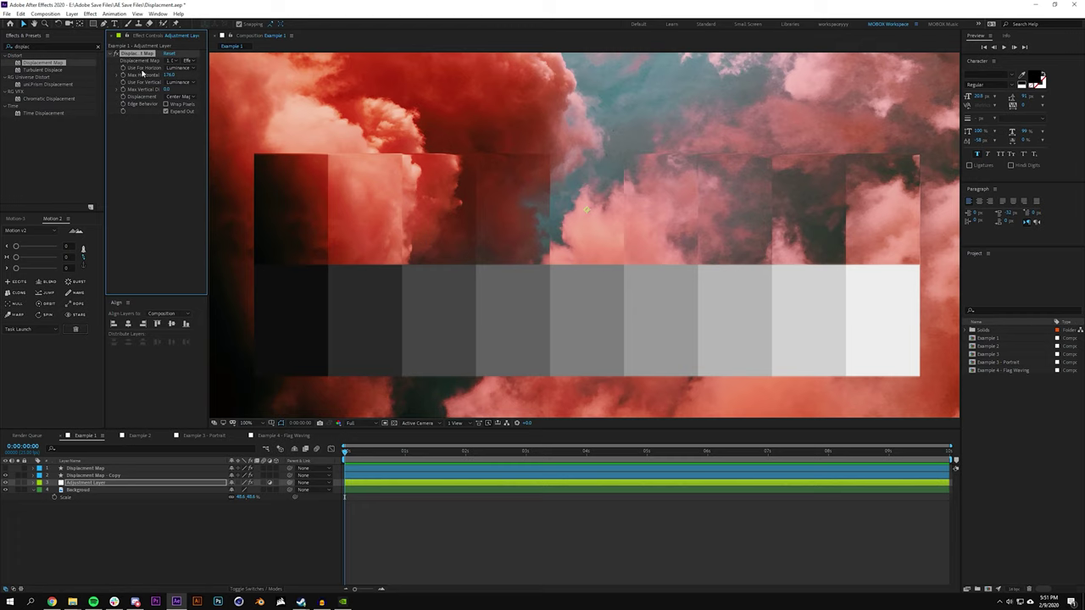
Step: Try a range of positive and negative Max Horizontal Displacement values, ending at about -237
mouse_move(169, 74)
left_mouse_down()
mouse_move(81, 75)
mouse_move(288, 89)
mouse_move(181, 89)
left_mouse_up()
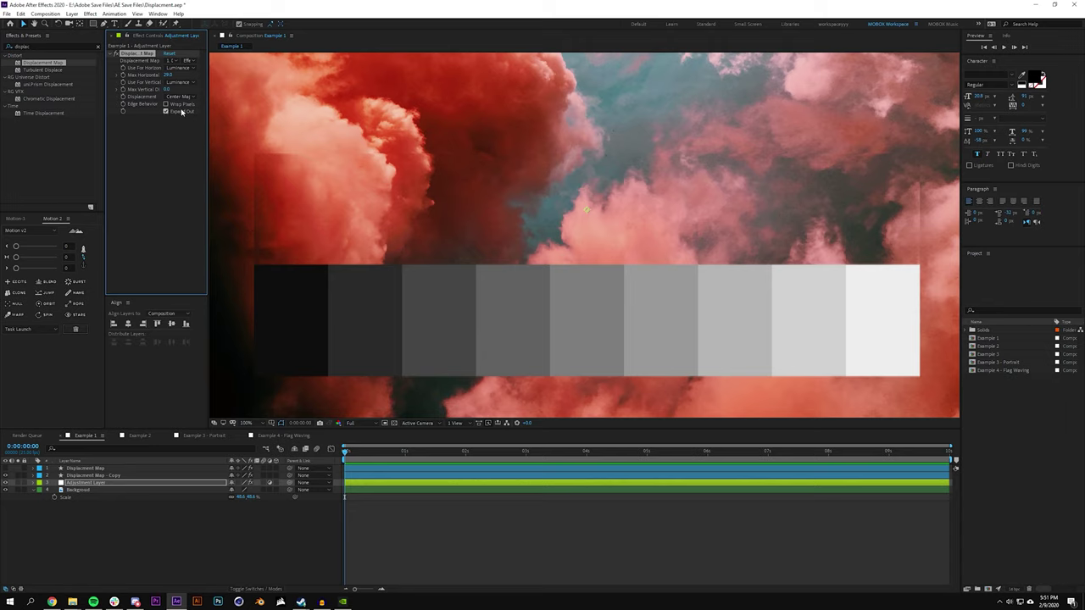
left_click(169, 74)
type("275")
key("Return")
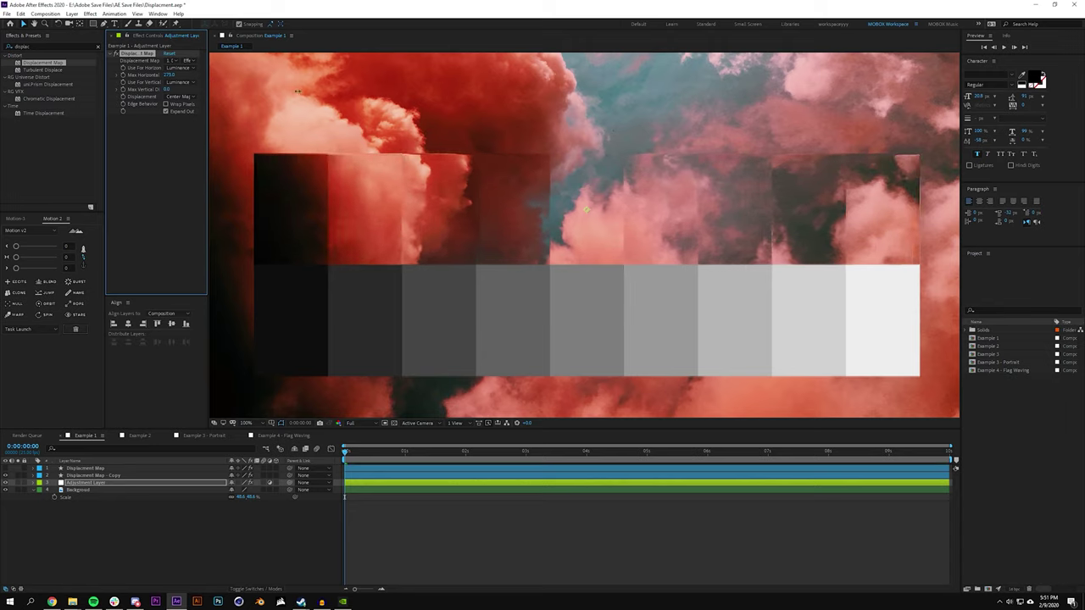
left_click_drag(297, 92, 173, 116)
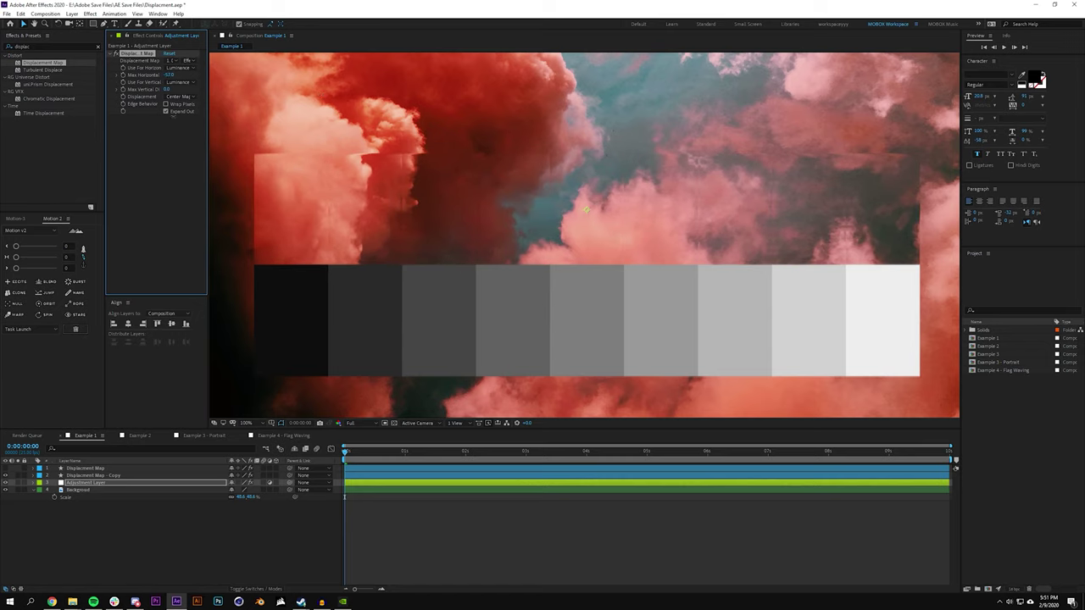
left_click_drag(76, 75, 51, 74)
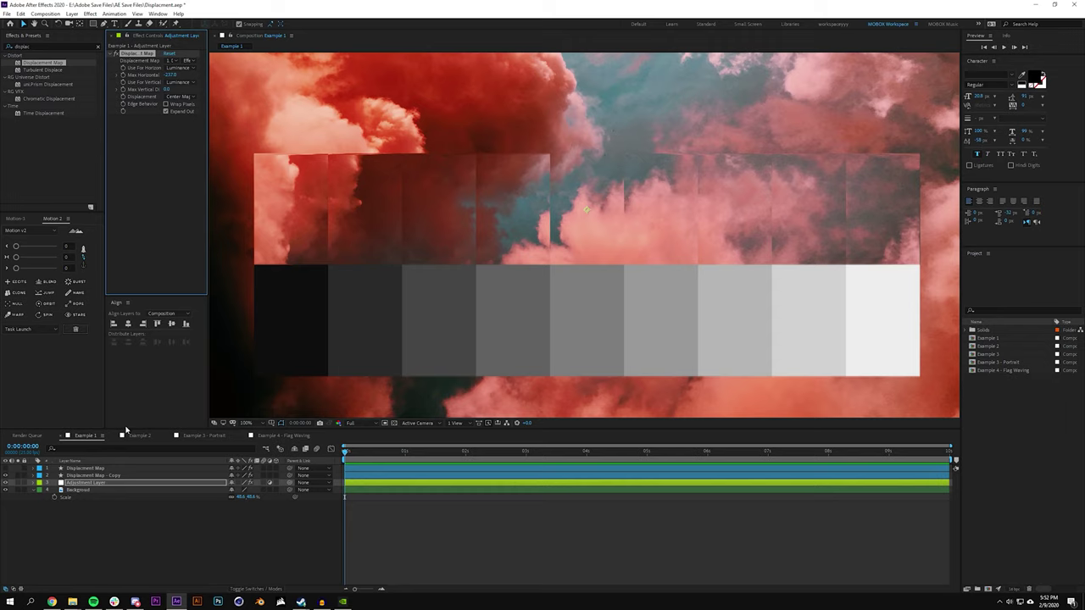
Step: Open the Example 2 composition, play it from the start and fit it to the viewer
left_click(137, 435)
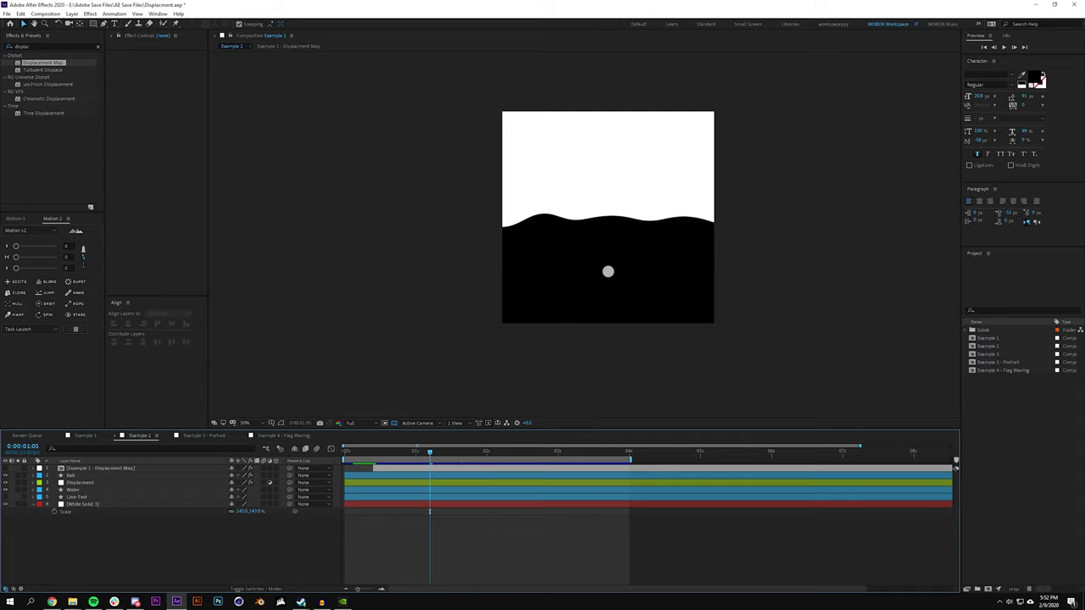
left_click_drag(432, 454, 344, 454)
key("space")
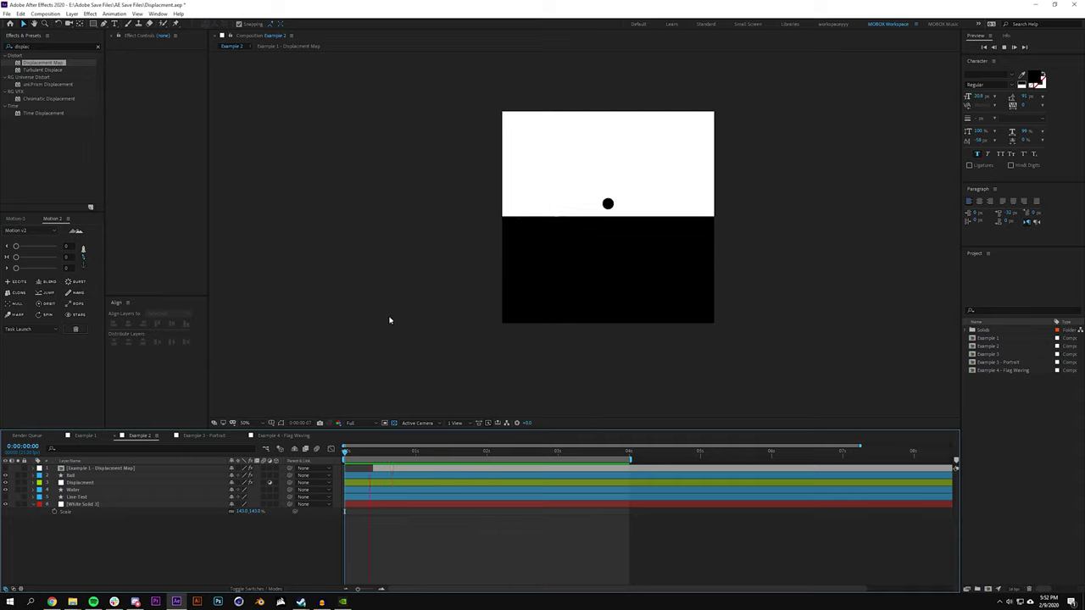
scroll(619, 227, "up", 1)
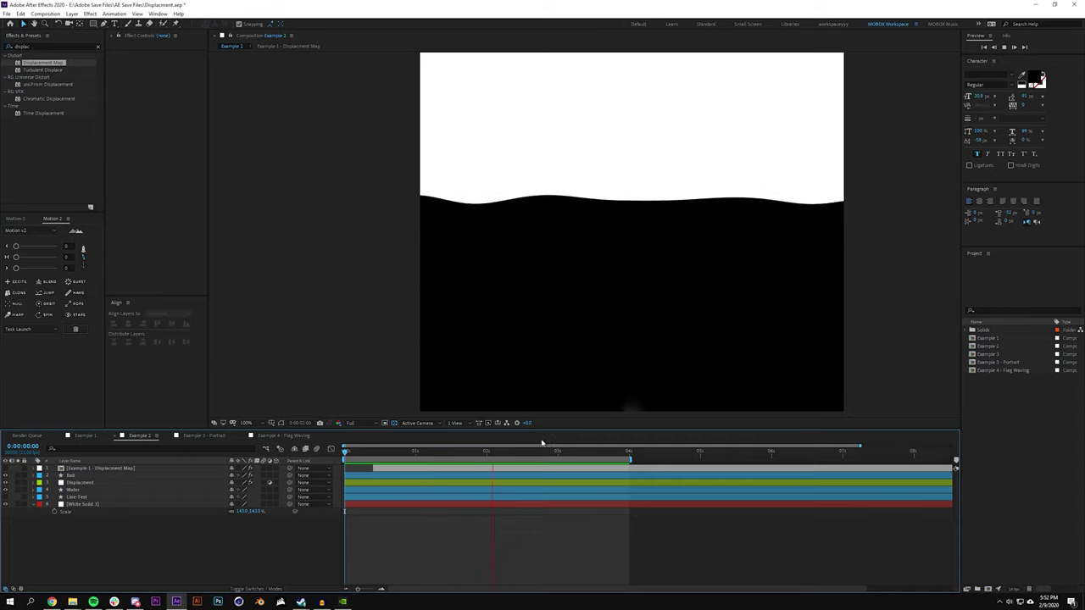
left_click(246, 422)
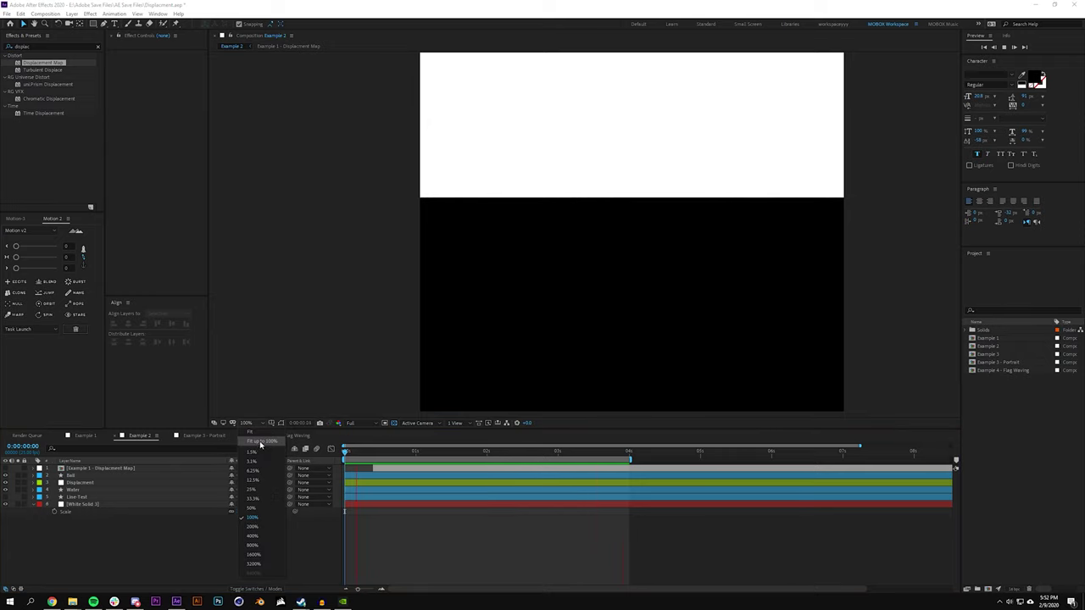
left_click(257, 431)
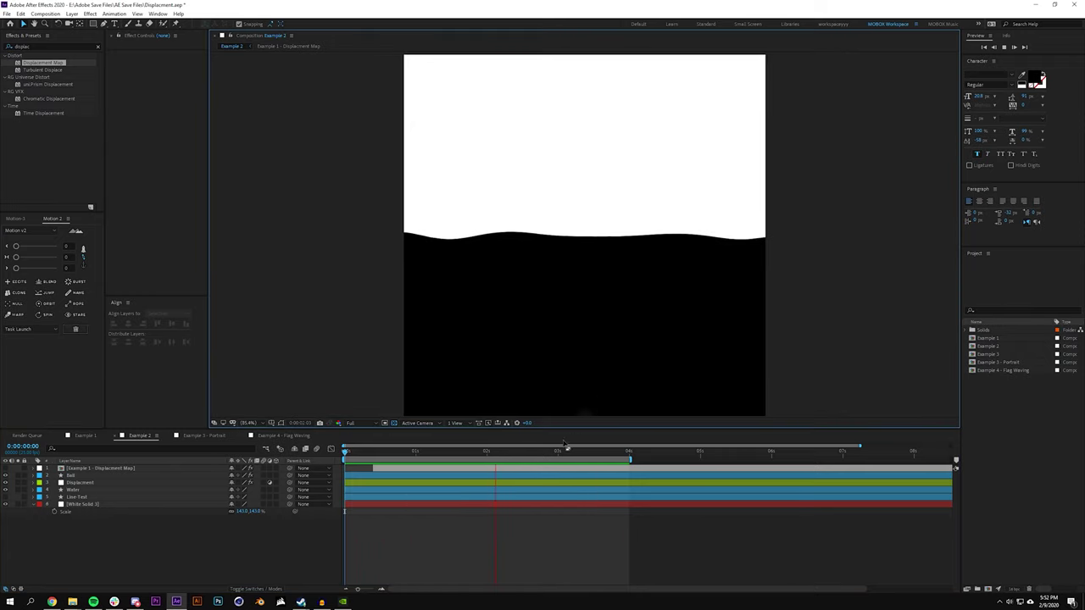
Step: Examine the water surface around frame 0:00:00:22 and replay the ball and ripple animation
left_click_drag(480, 453, 407, 466)
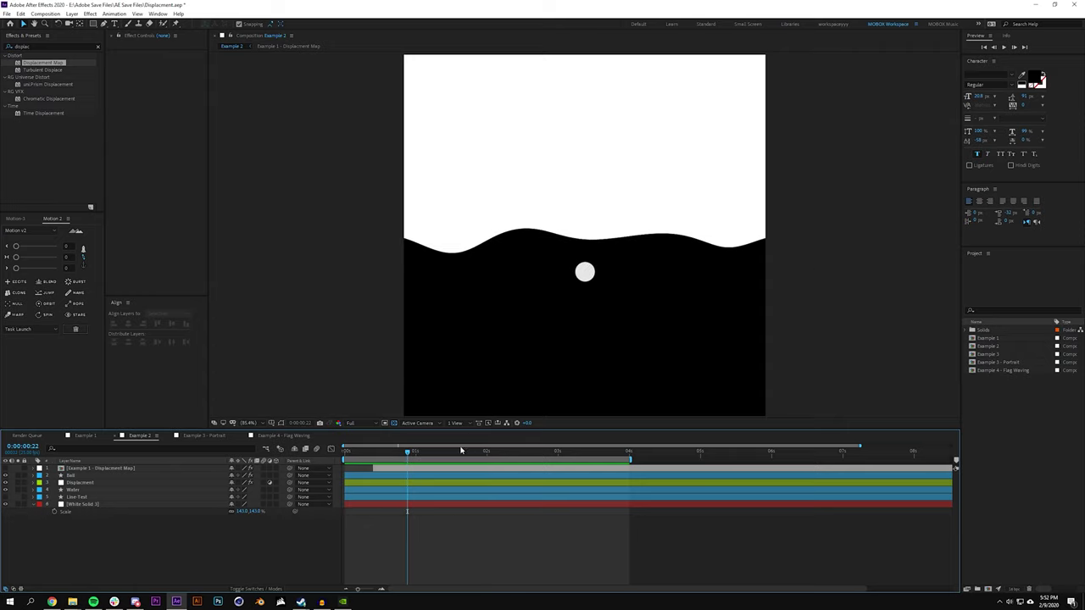
key("space")
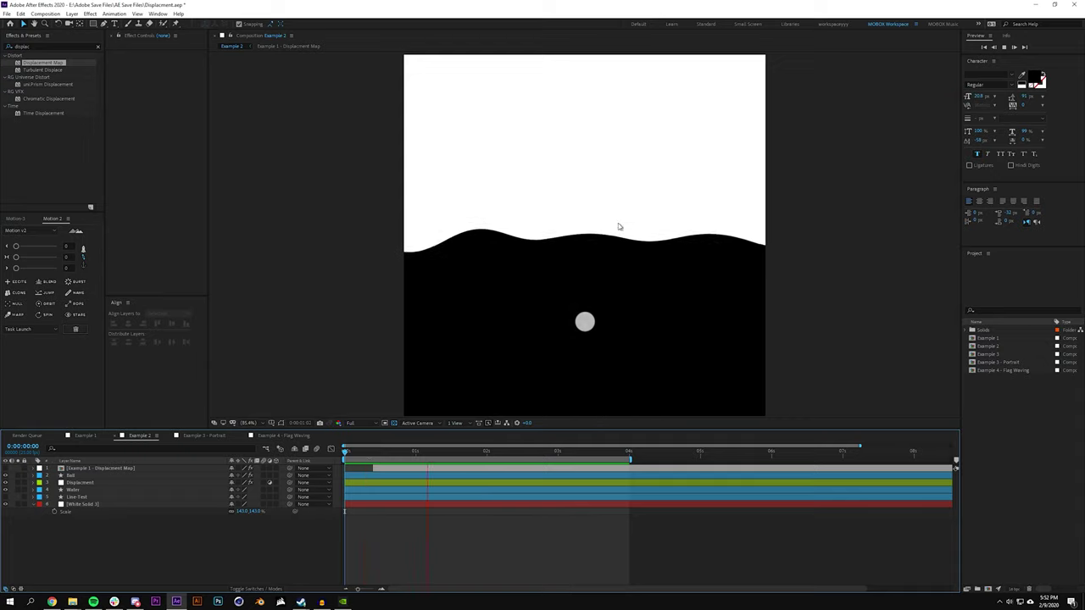
key("space")
Step: Show the Example 1 - Displacement Map layer in Example 2 and preview its animation from the start
left_click(6, 469)
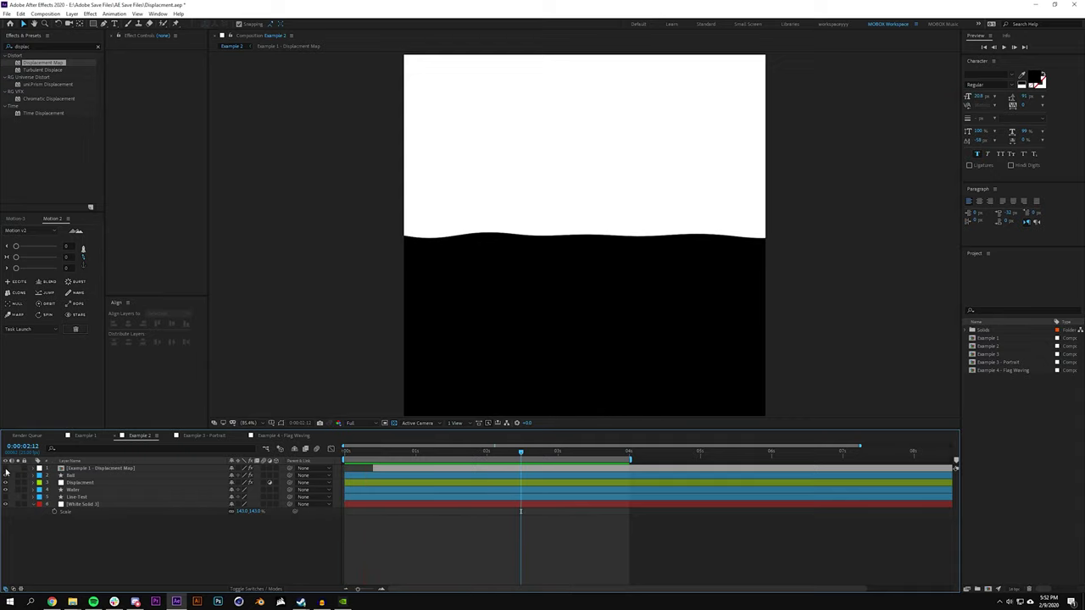
left_click_drag(430, 451, 310, 455)
key("space")
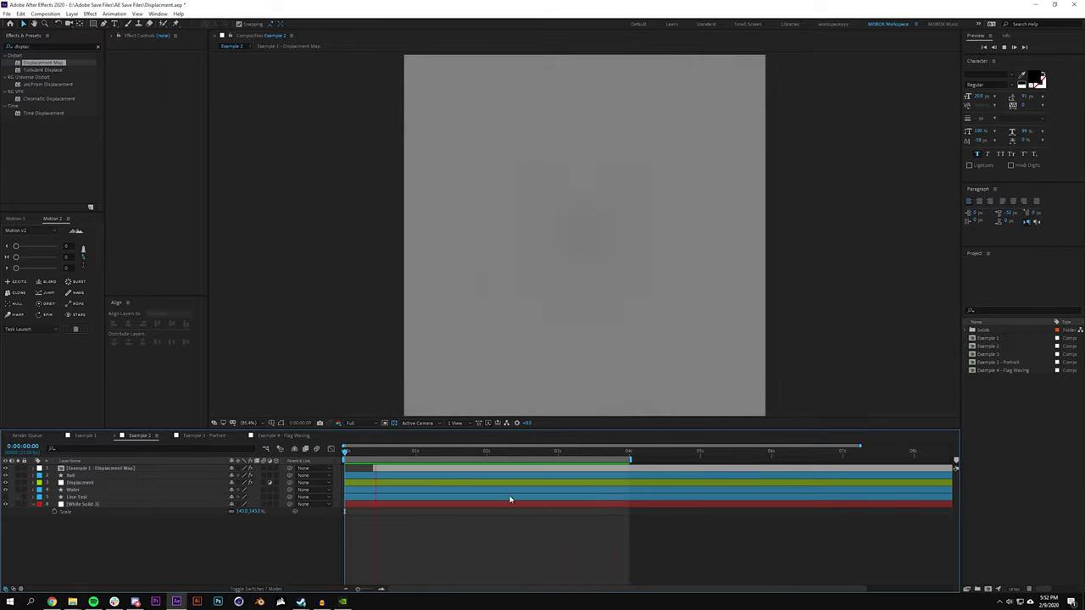
left_click(360, 451)
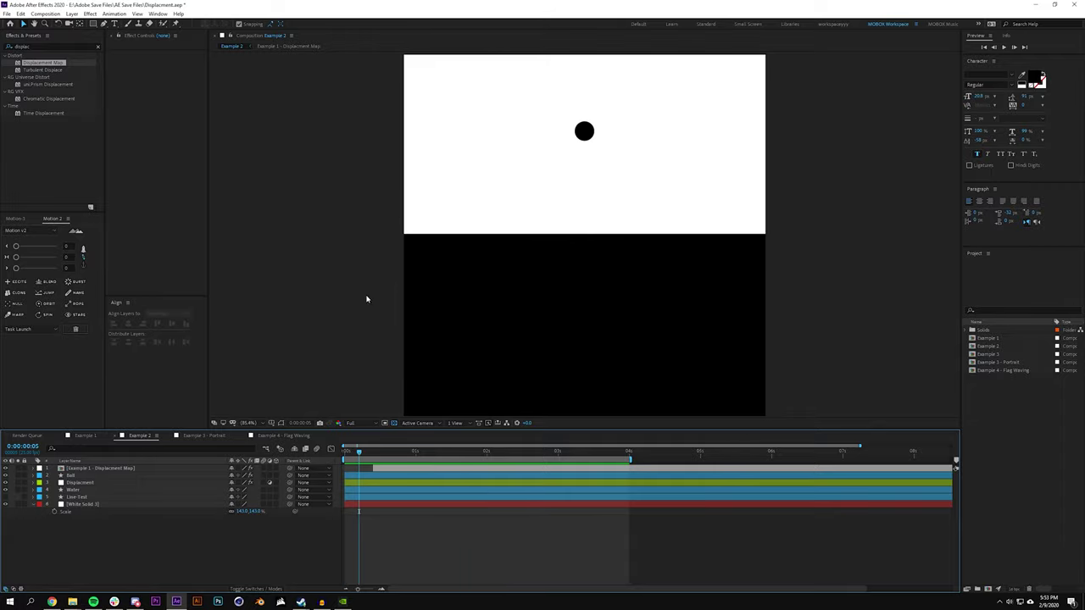
Step: Scrub and play Example 2 through the ball hitting the water to examine the ripple up to about frame 0:00:00:20
left_click_drag(363, 445, 373, 453)
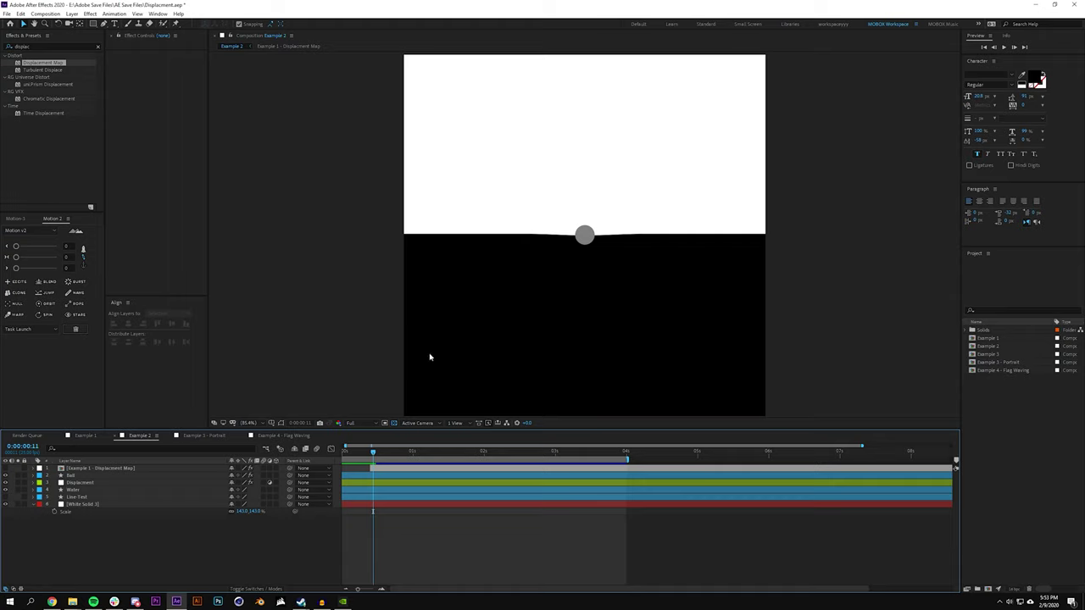
key("space")
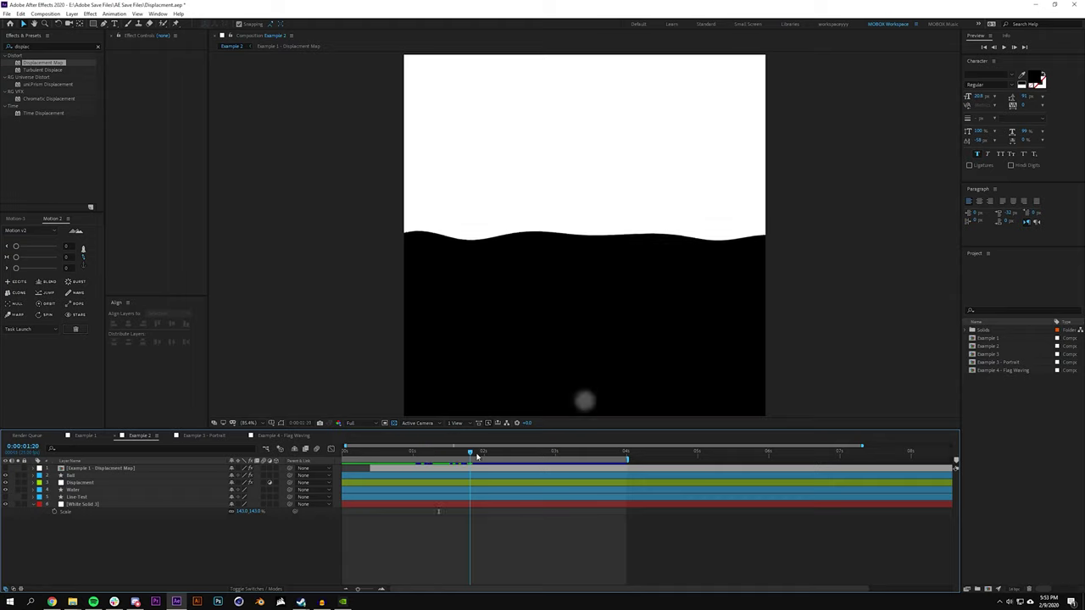
left_click_drag(487, 464, 400, 463)
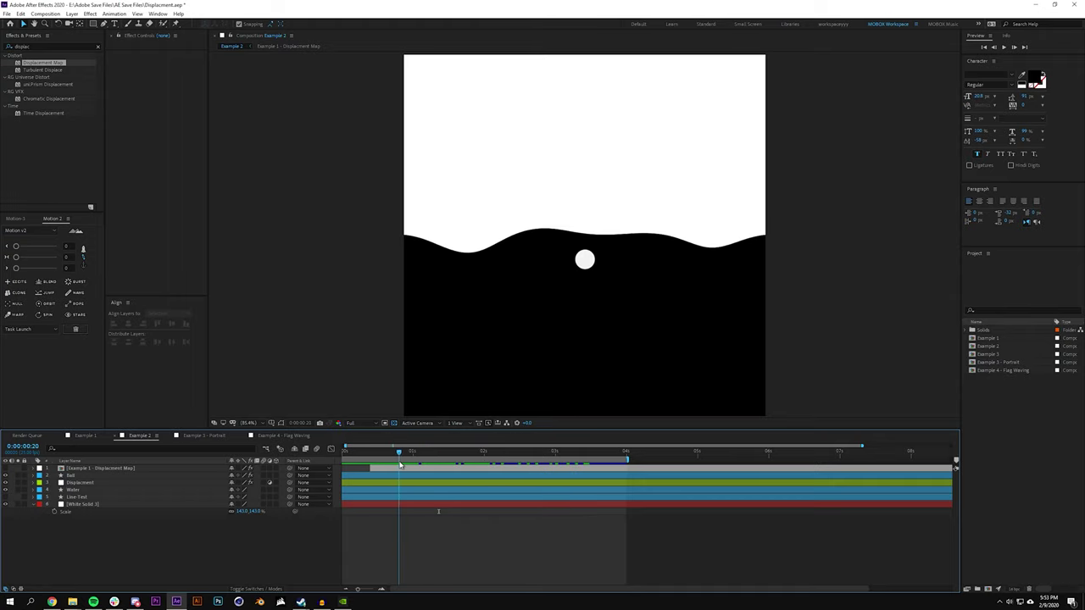
Step: Open the Example 1 - Displacement Map composition and examine the effects applied to Shape Layer 2
double_click(98, 467)
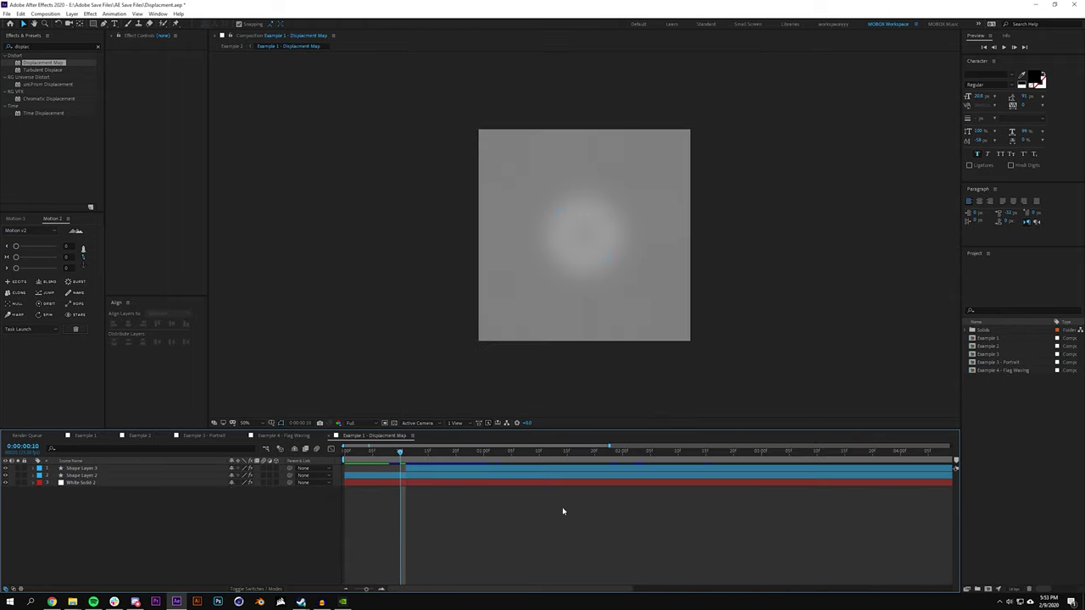
left_click(94, 469)
left_click(99, 476)
scroll(209, 71, "up", 1)
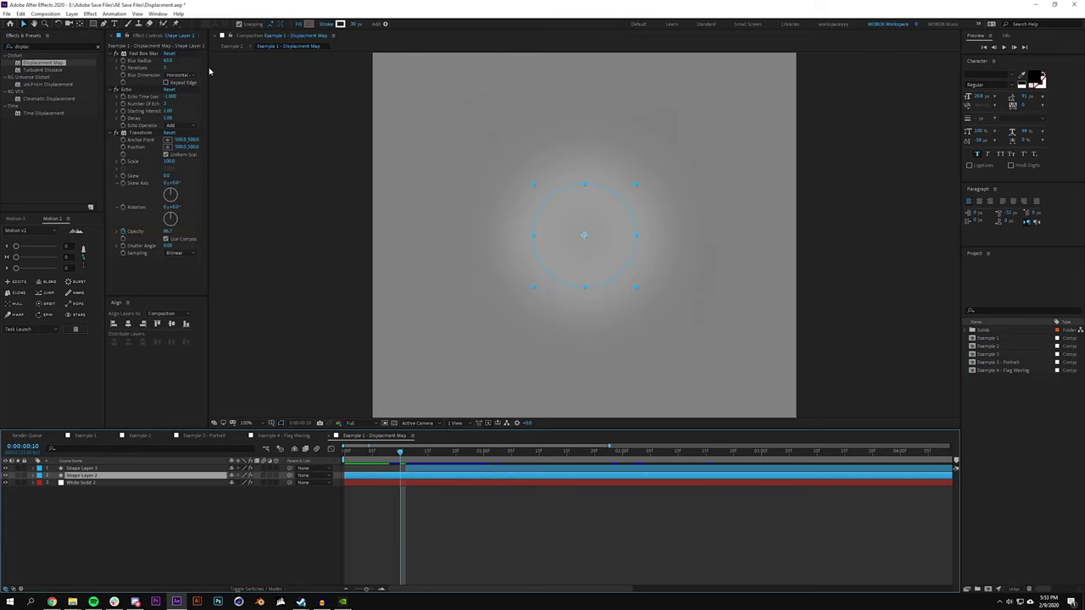
left_click_drag(207, 71, 265, 70)
Step: Move Shape Layer 3 off centre in the displacement map at 0:00:00:15 and check the ripples in Example 2
left_click(438, 468)
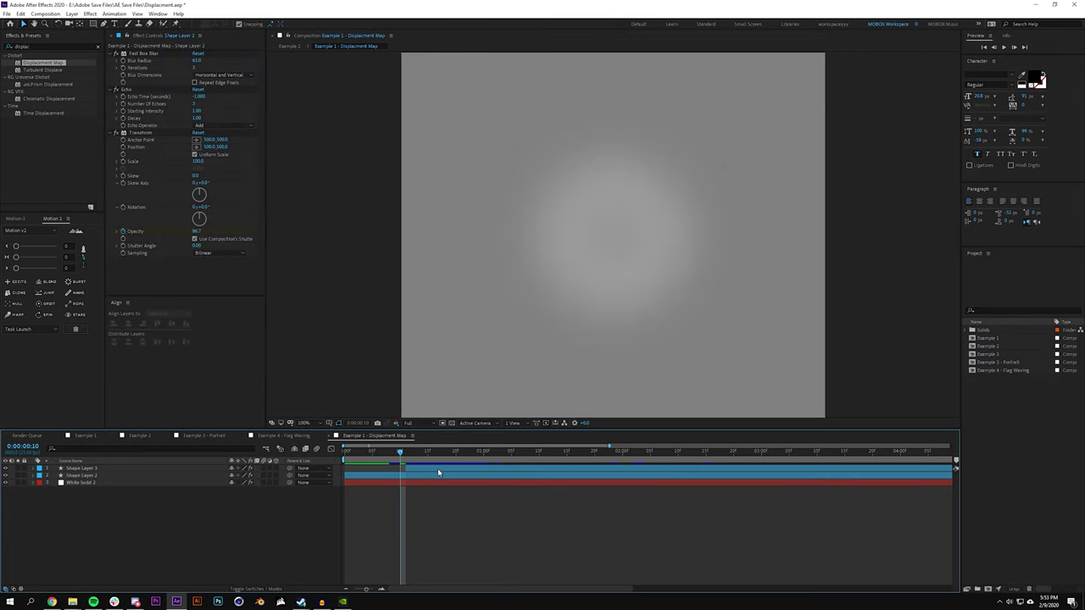
left_click(427, 452)
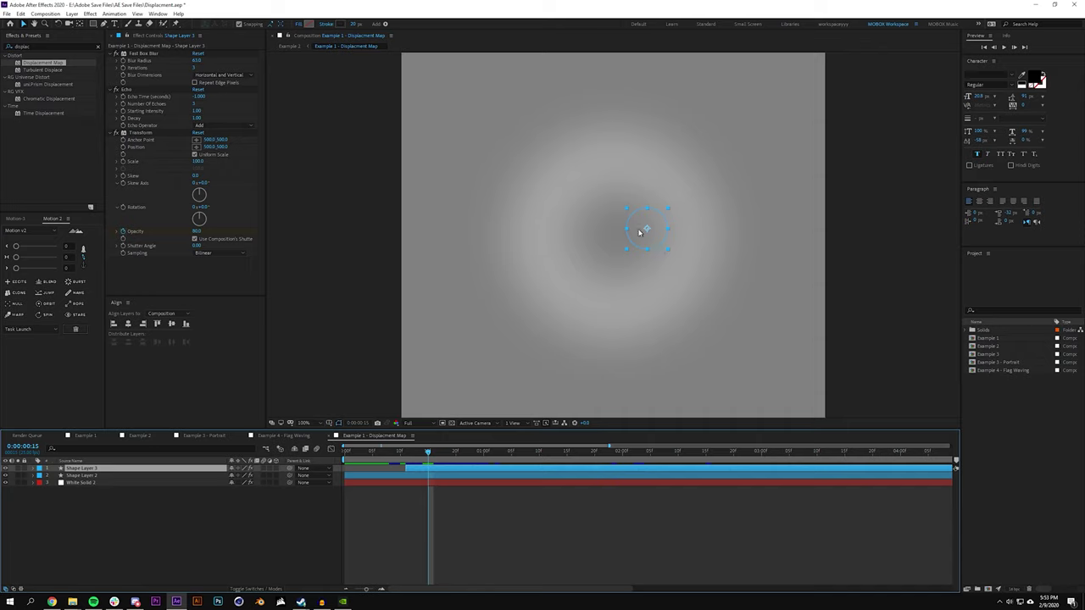
left_click(139, 435)
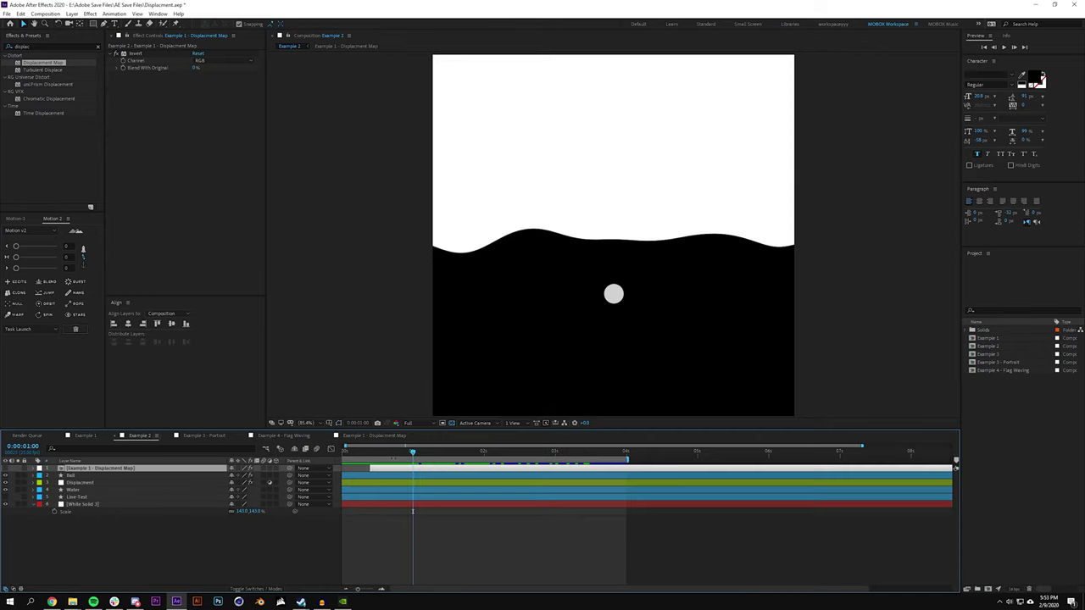
left_click_drag(397, 455, 446, 449)
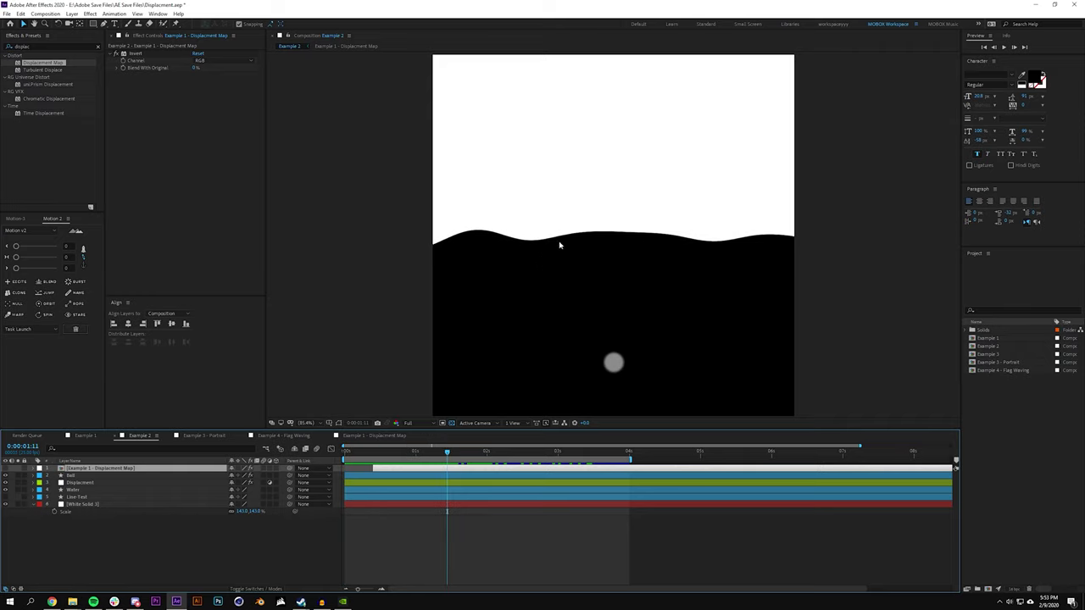
Step: Return Shape Layer 3 to the centre of the displacement map and preview the ripples in Example 2
left_click(374, 438)
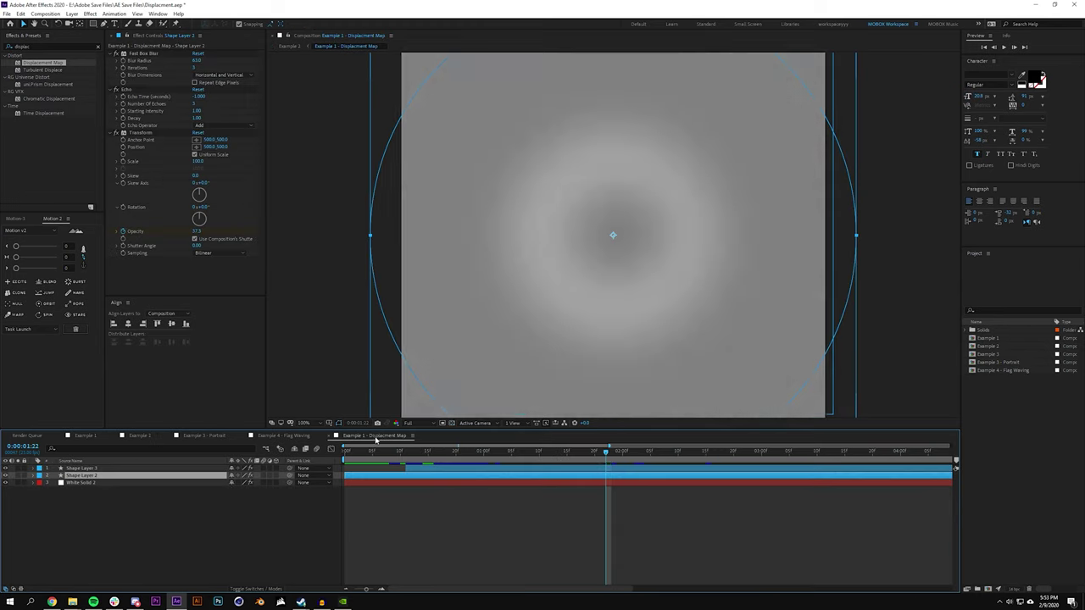
left_click(582, 535)
left_click(708, 226)
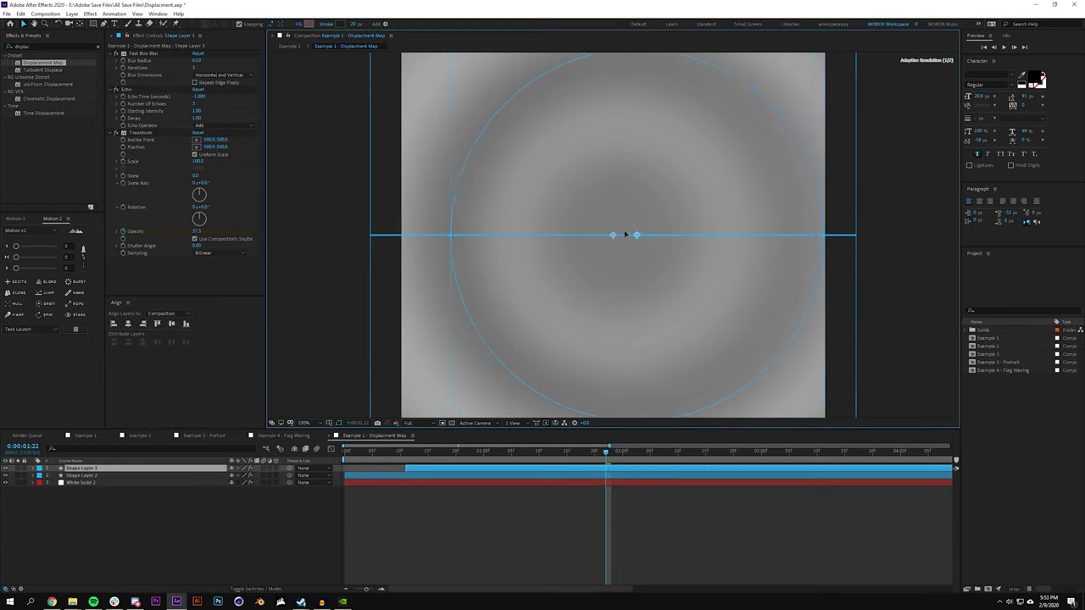
left_click_drag(625, 235, 613, 234)
left_click(139, 435)
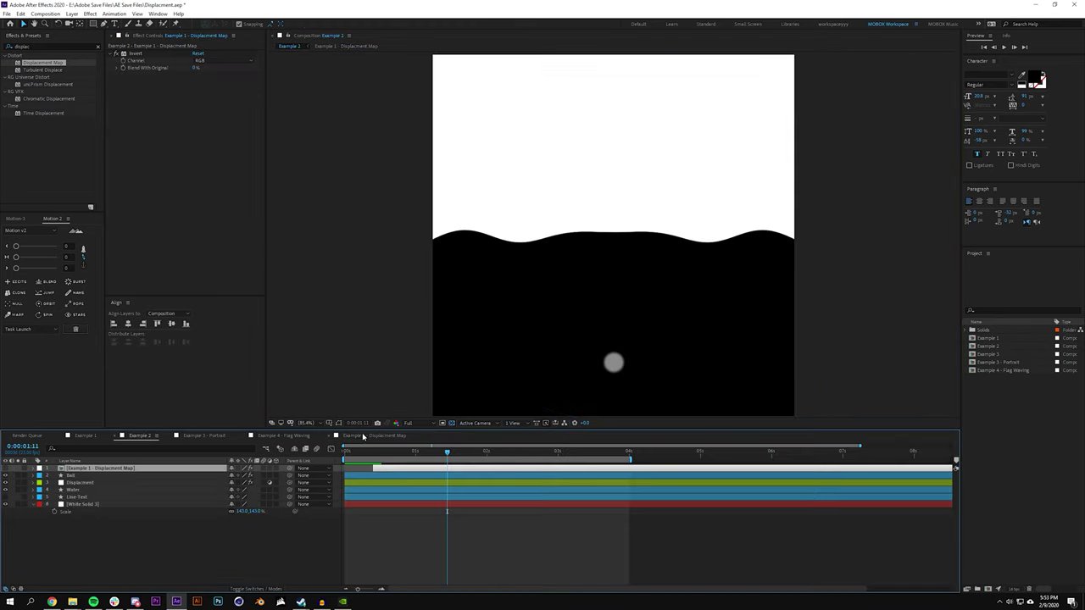
left_click_drag(379, 450, 480, 448)
key("space")
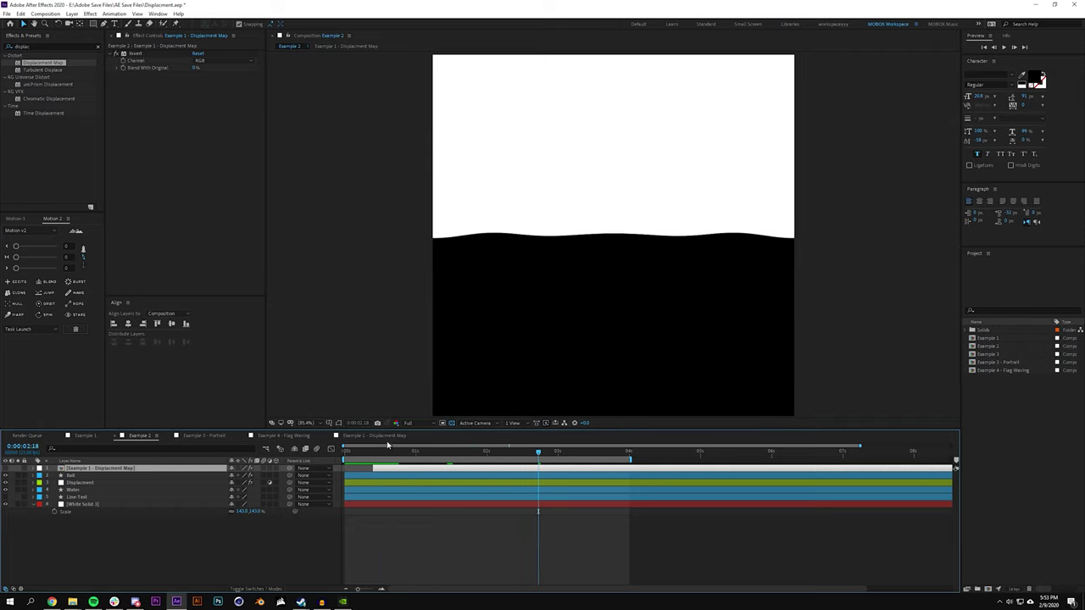
Step: Shift Shape Layer 3 slightly up and right of centre in the displacement map and replay Example 2 from the start
left_click(390, 436)
left_click_drag(618, 233, 634, 218)
left_click(170, 436)
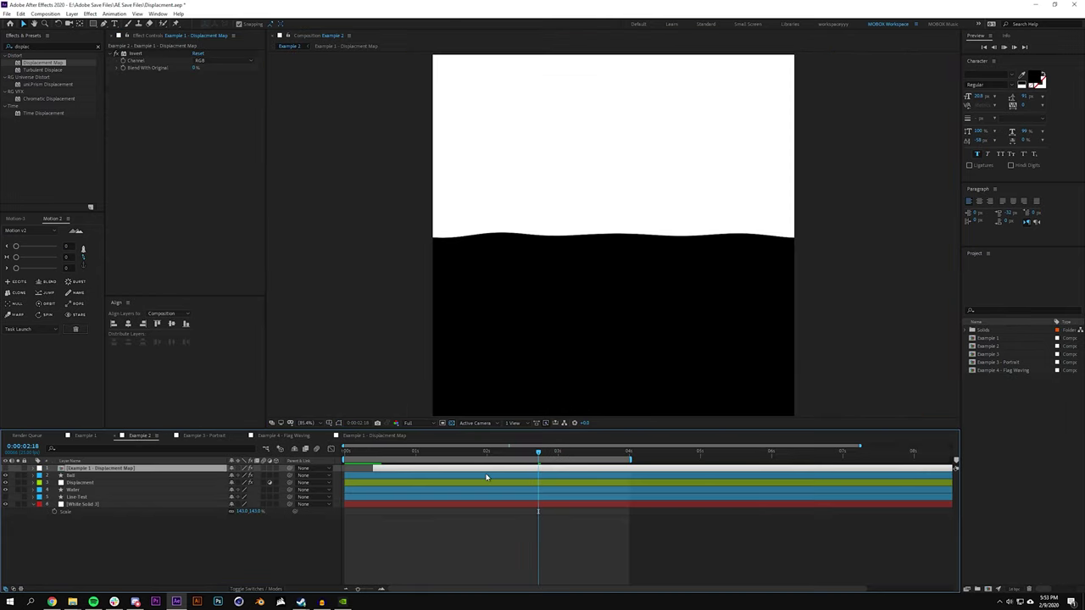
left_click_drag(356, 451, 303, 451)
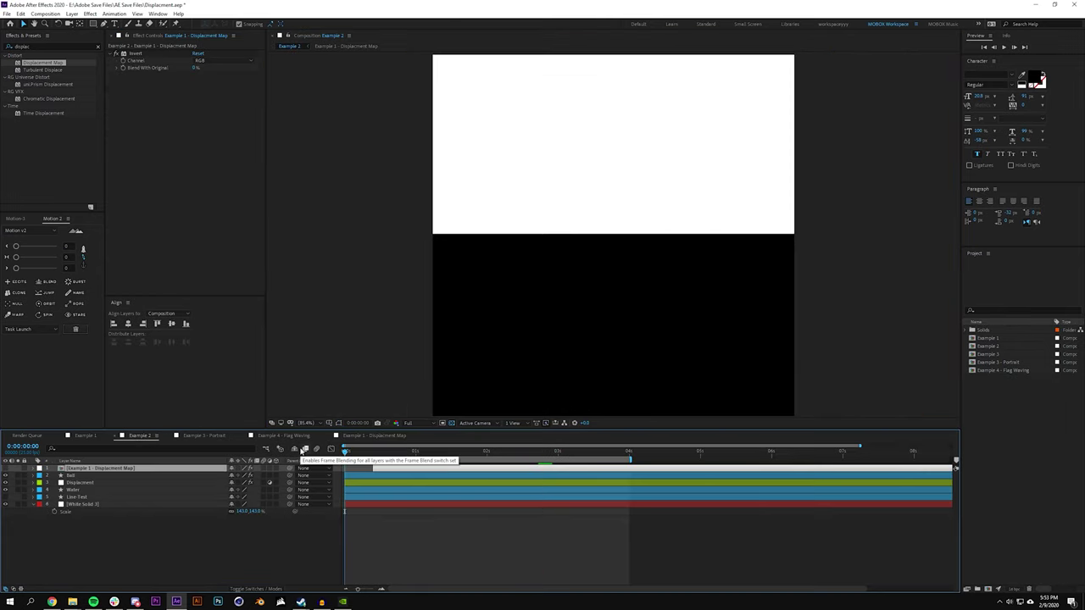
key("F2")
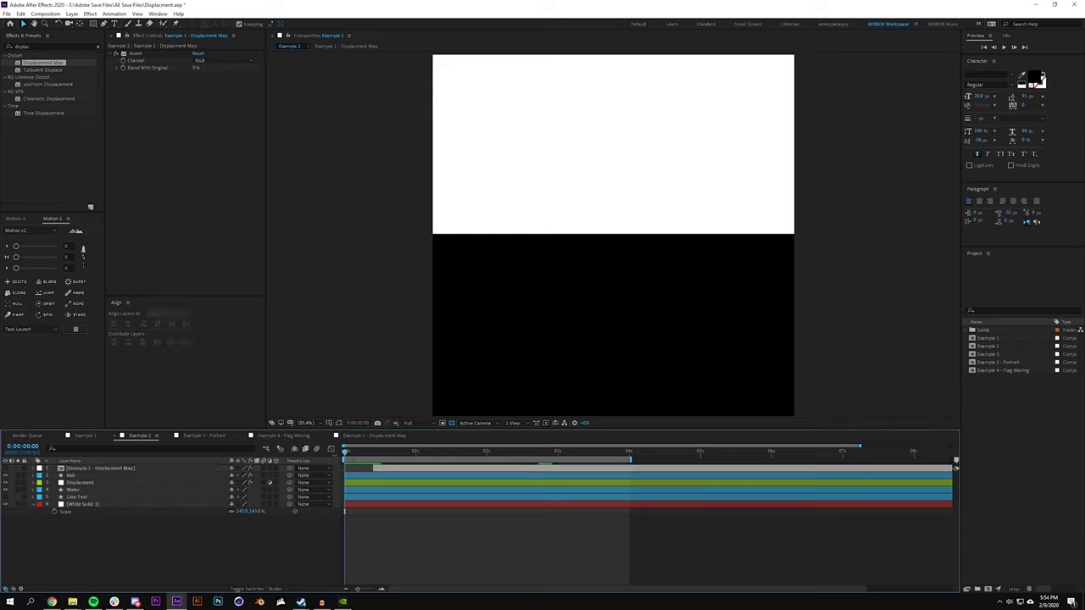
key("space")
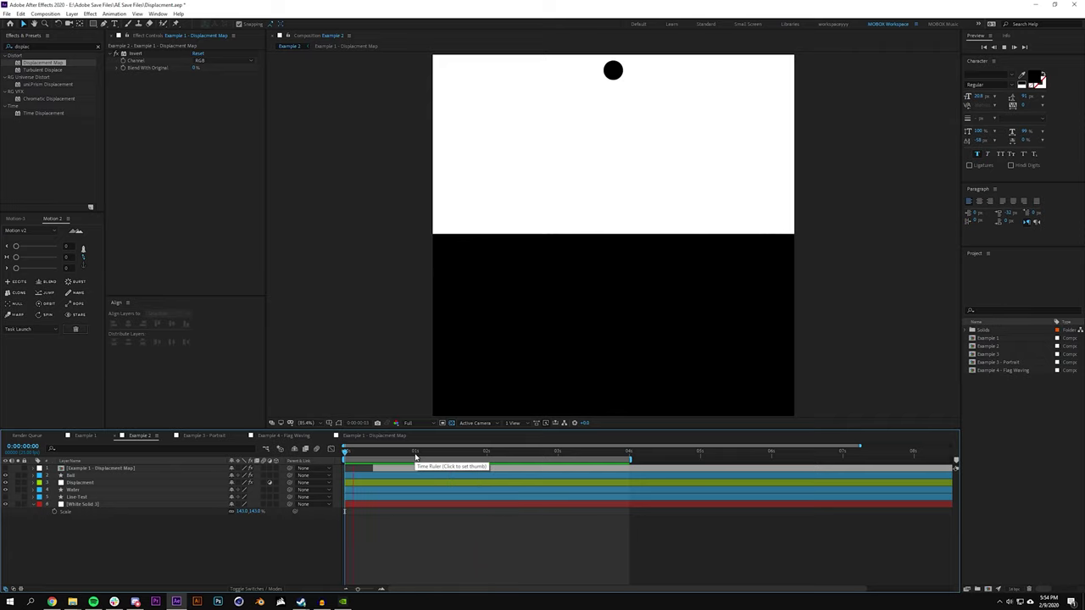
left_click(415, 457)
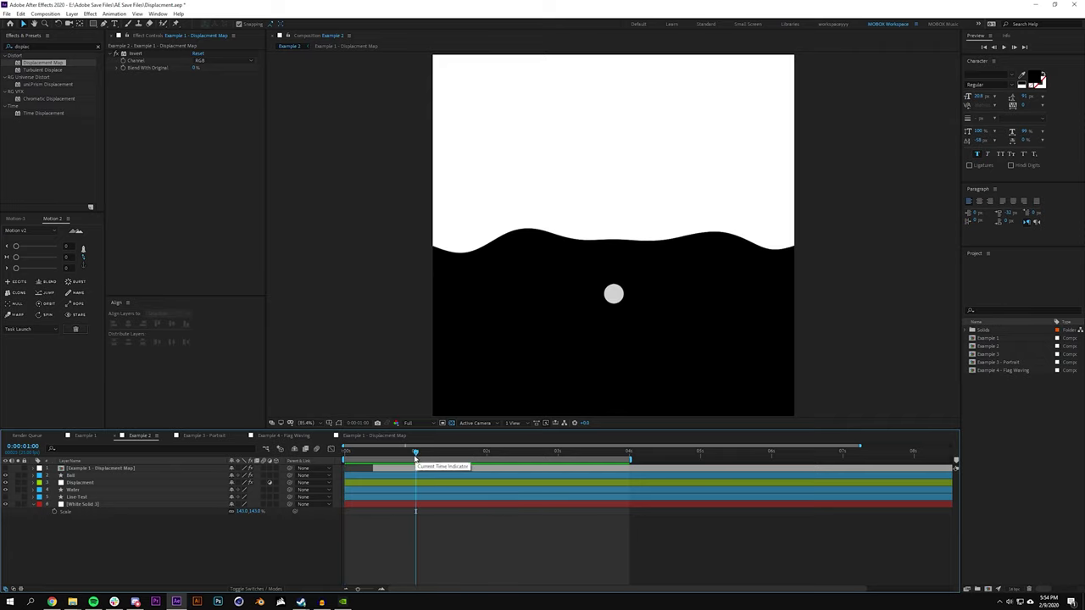
Step: Open the Example 3 - Portrait composition with a taller viewer and play its animation from the start
left_click(204, 435)
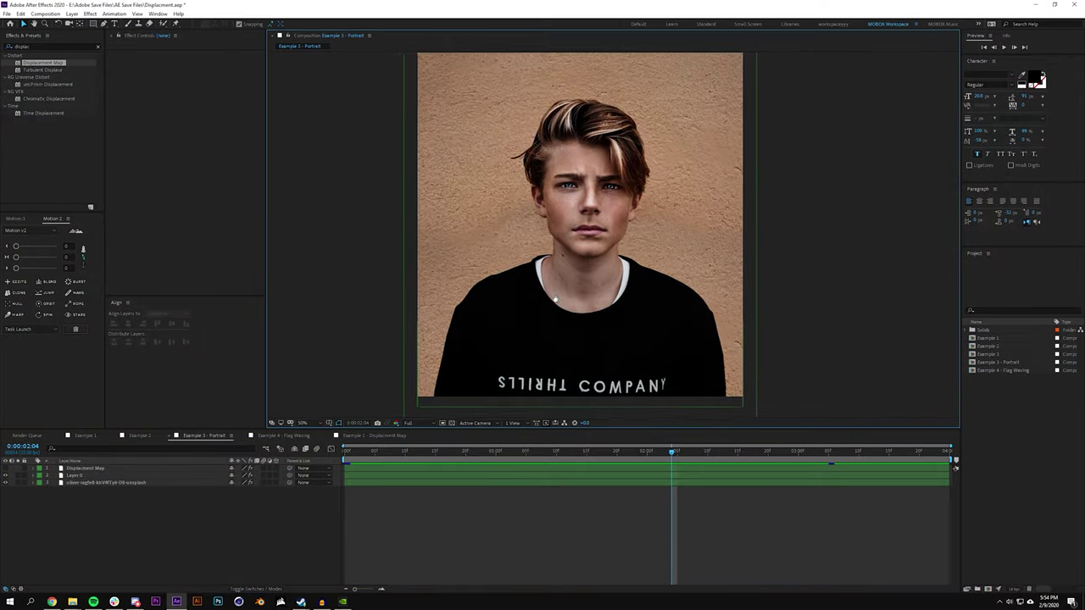
left_click_drag(517, 431, 518, 477)
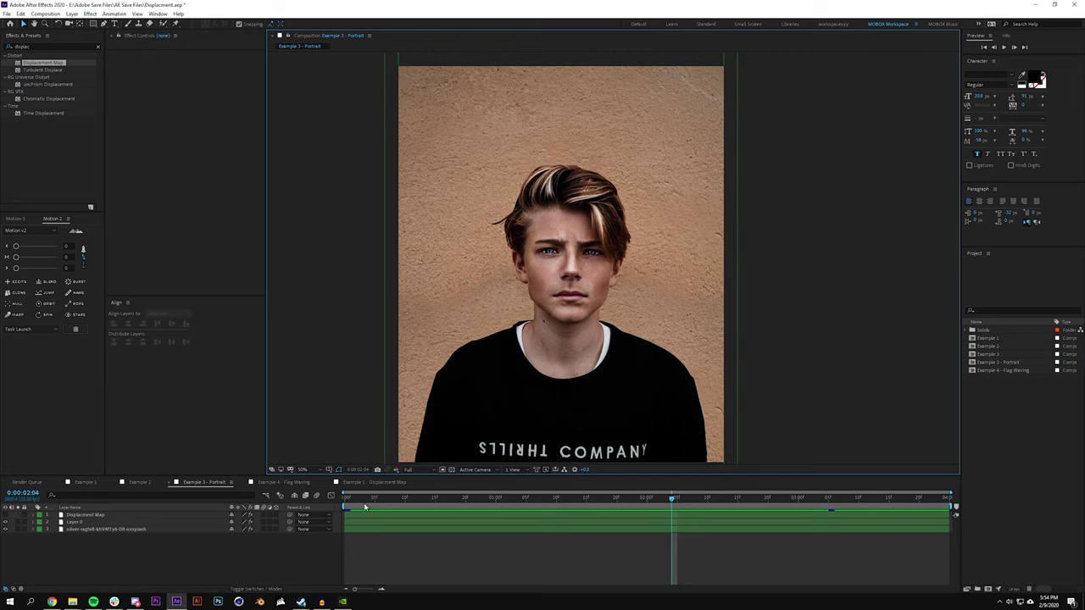
key("Home")
key("space")
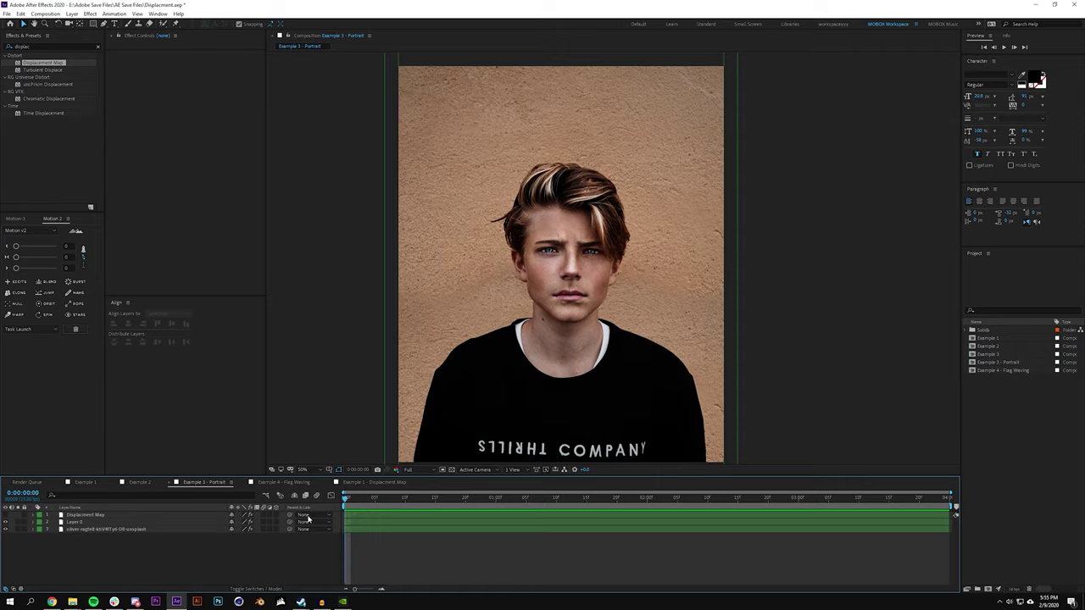
Step: Show the Displacement Map layer in Example 3 to examine the grayscale face up close, and hide it again
left_click(538, 498)
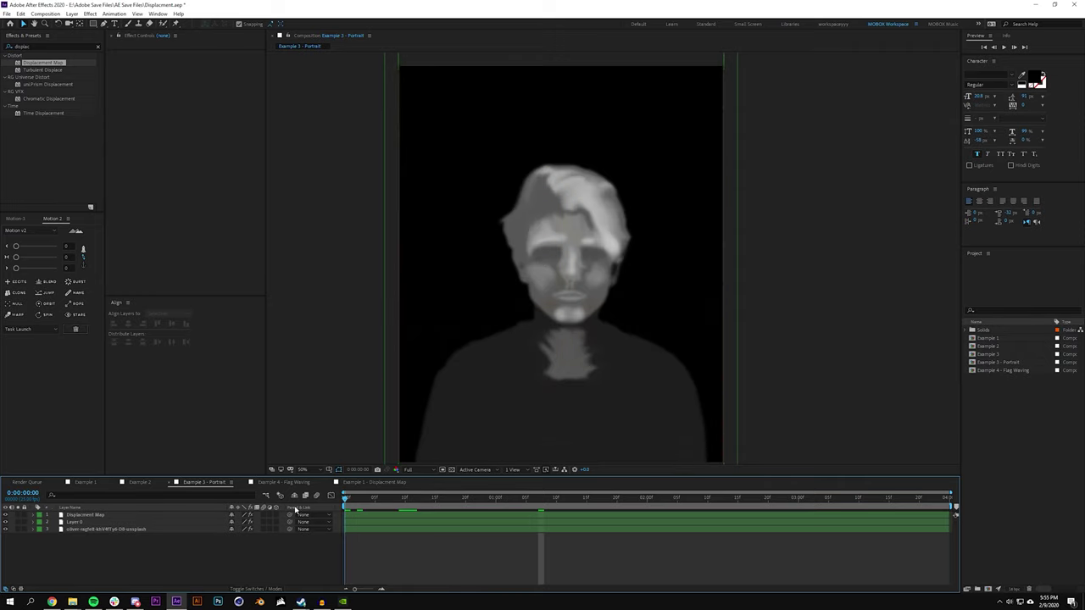
key("space")
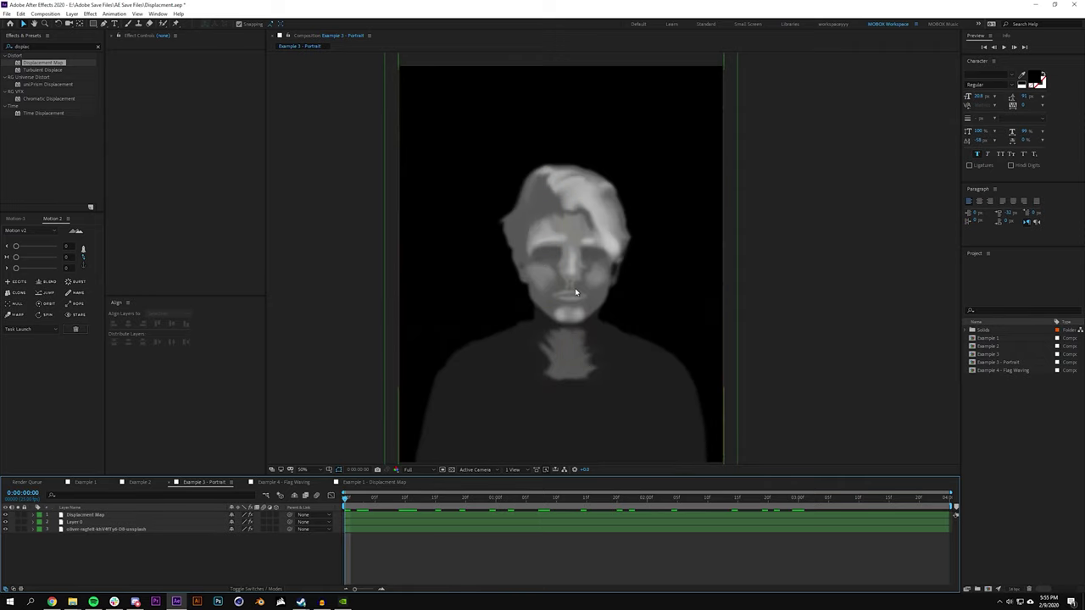
scroll(574, 287, "up", 2)
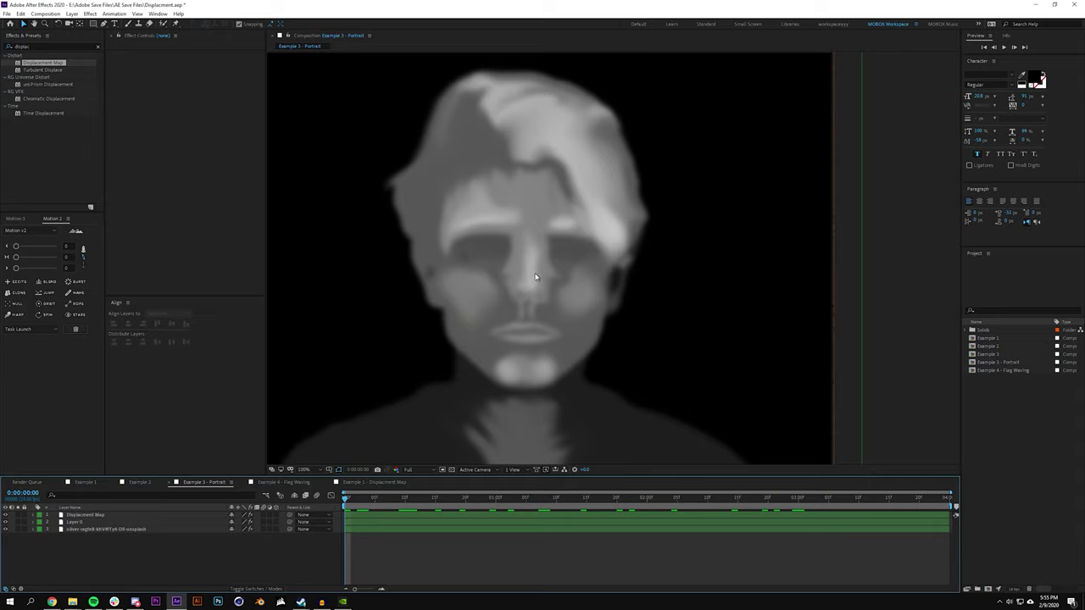
scroll(642, 365, "down", 2)
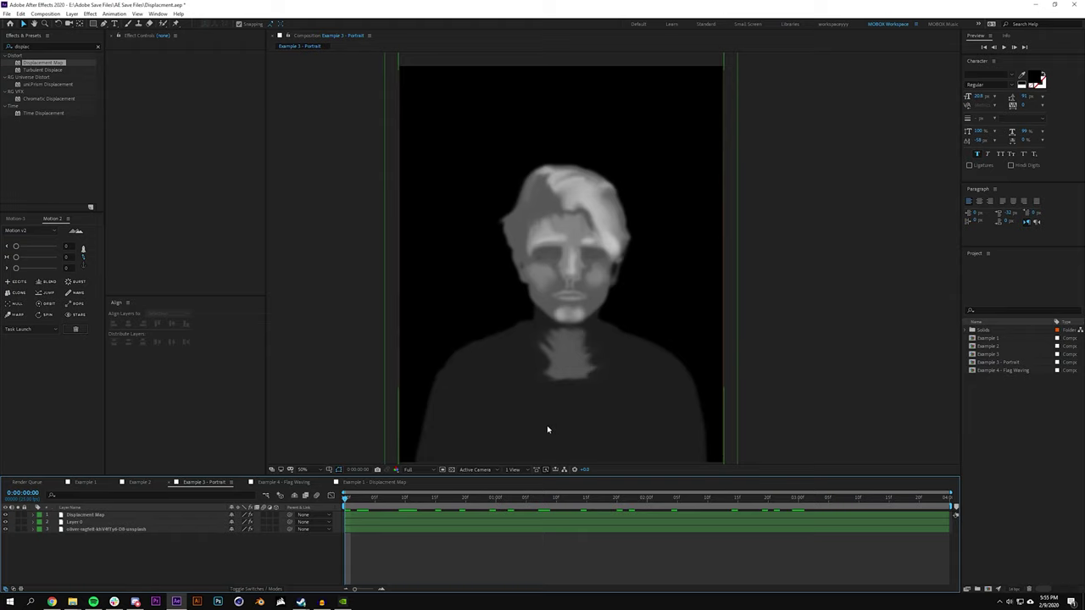
left_click(6, 516)
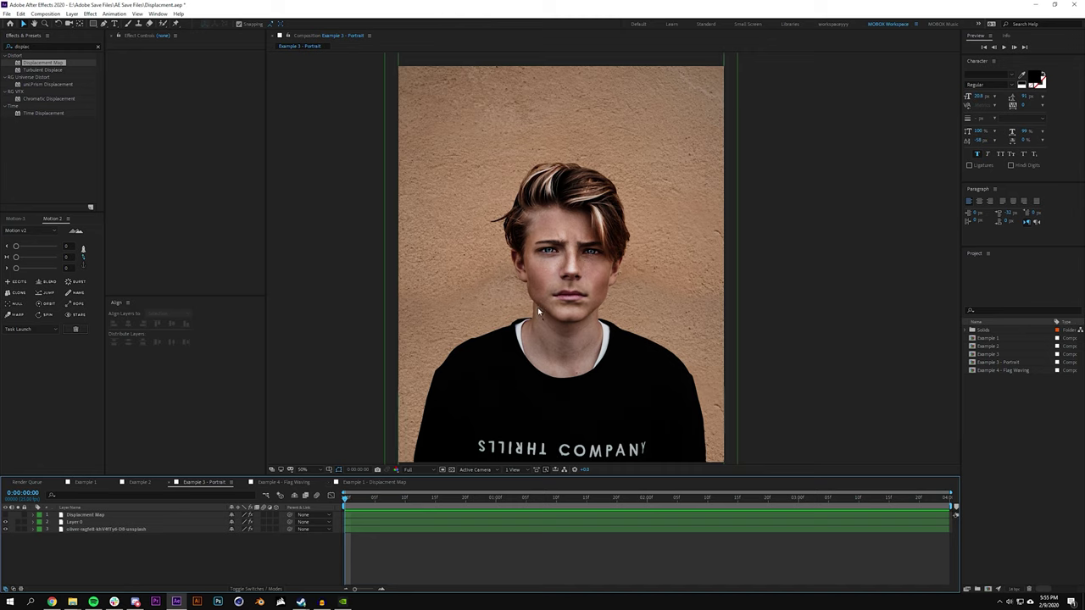
Step: Replay the portrait animation in Example 3 from the start
left_click_drag(538, 310, 545, 276)
left_click_drag(345, 498, 282, 515)
key("space")
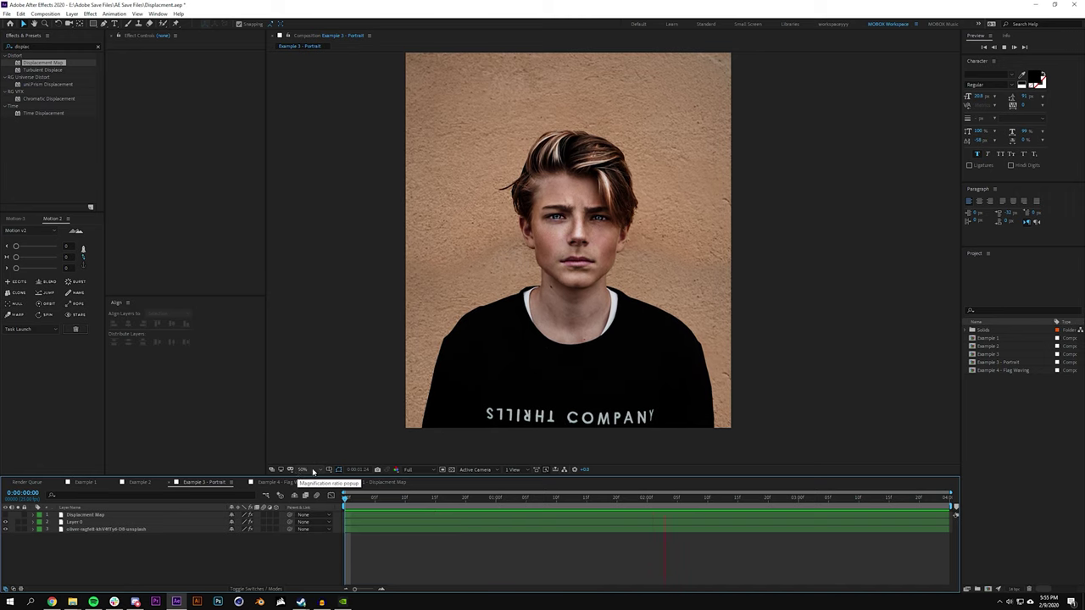
key("space")
Step: At 0:00:00:10, exaggerate Layer 0's Max Horizontal Displacement to about -407 and its Max Vertical Displacement to about 912
left_click(404, 496)
left_click(118, 521)
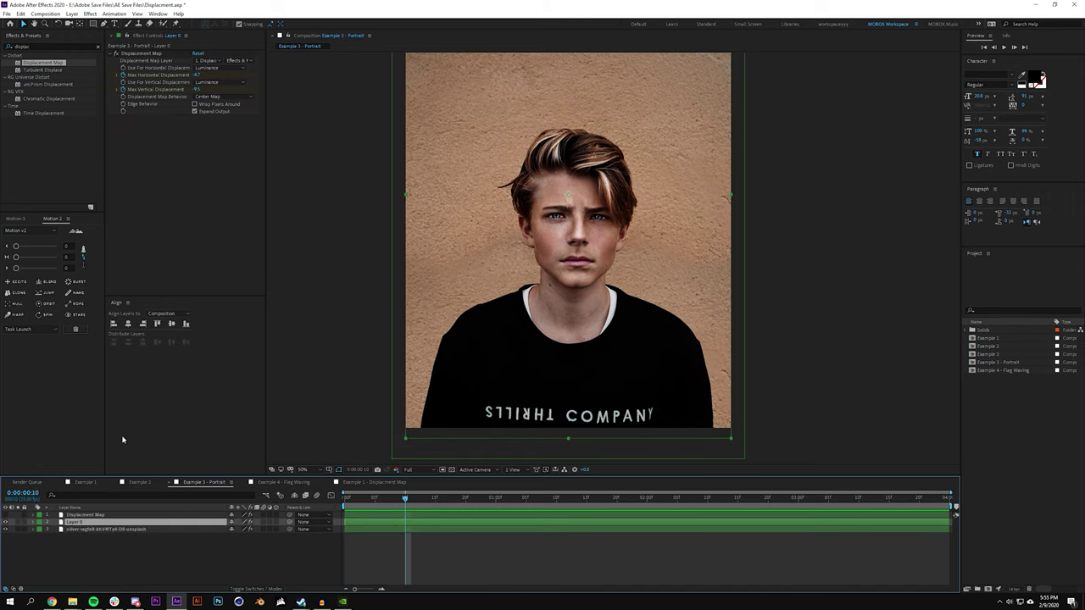
scroll(585, 247, "up", 2)
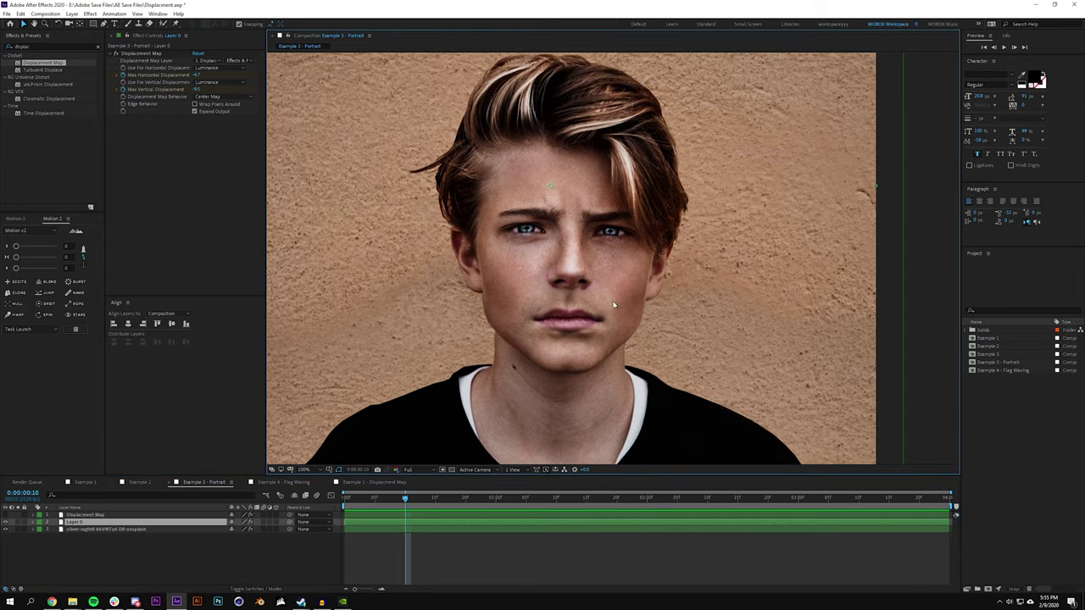
scroll(627, 294, "down", 2)
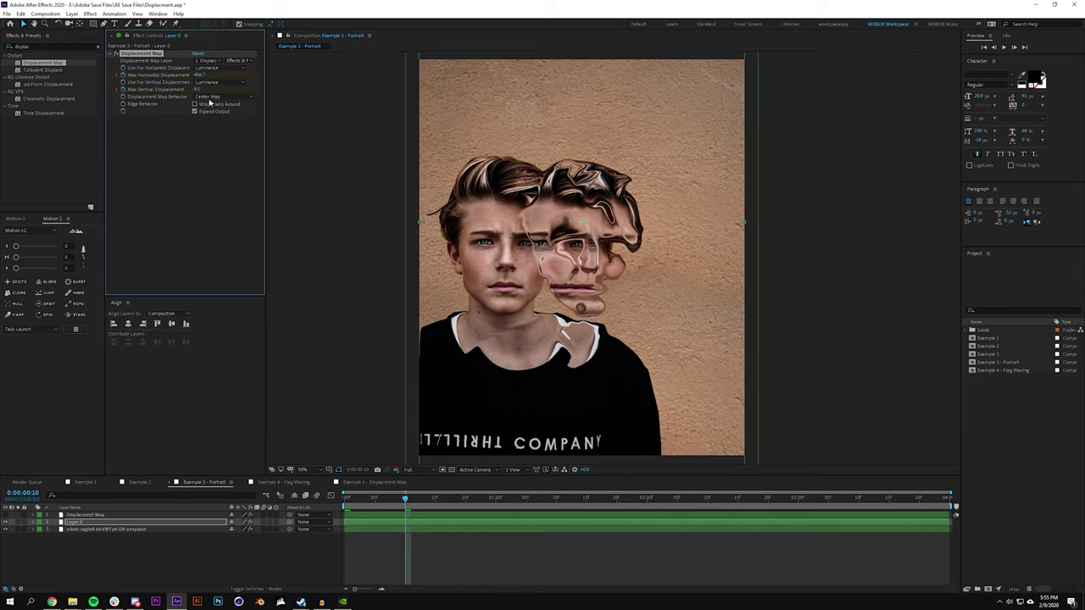
left_click_drag(196, 88, 872, 521)
scroll(606, 233, "up", 2)
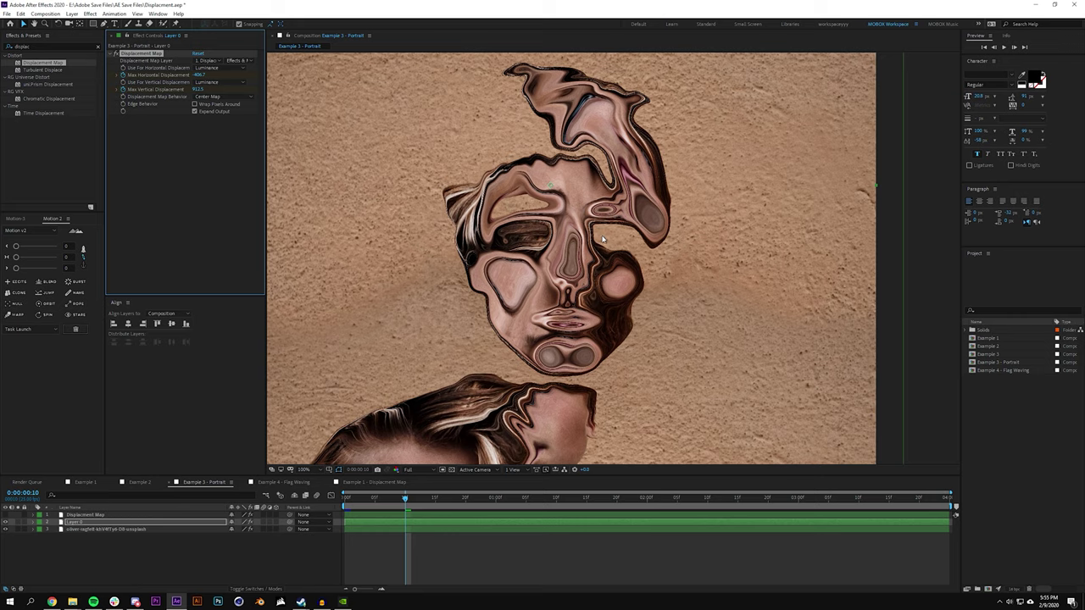
scroll(603, 239, "up", 2)
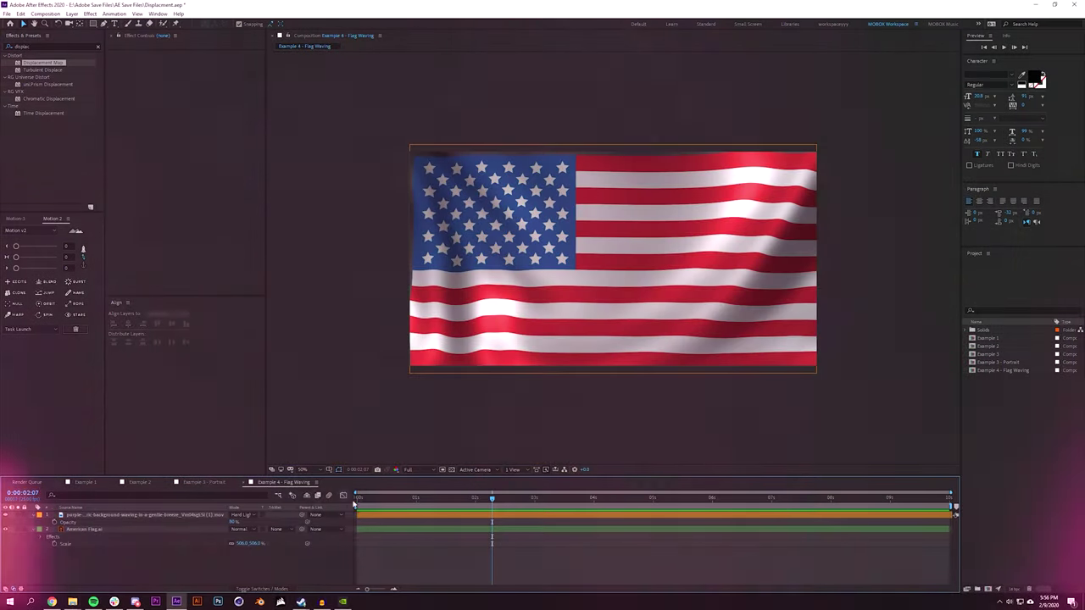
Step: Preview Example 4 - Flag Waving from the start and, with the purple footage layer hidden, show American Flag.ai's effect settings
key("space")
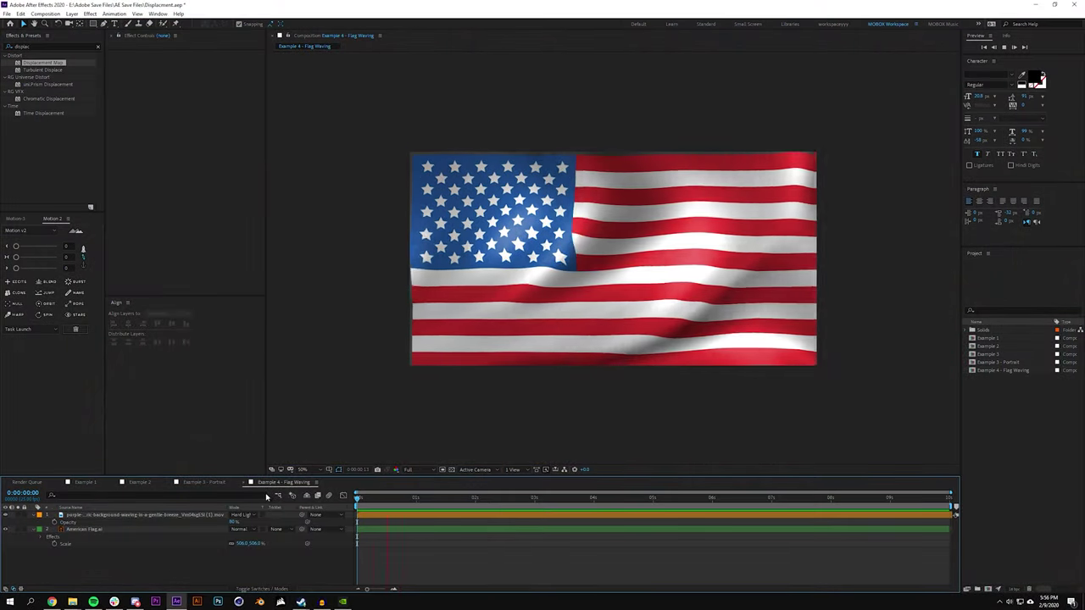
key("space")
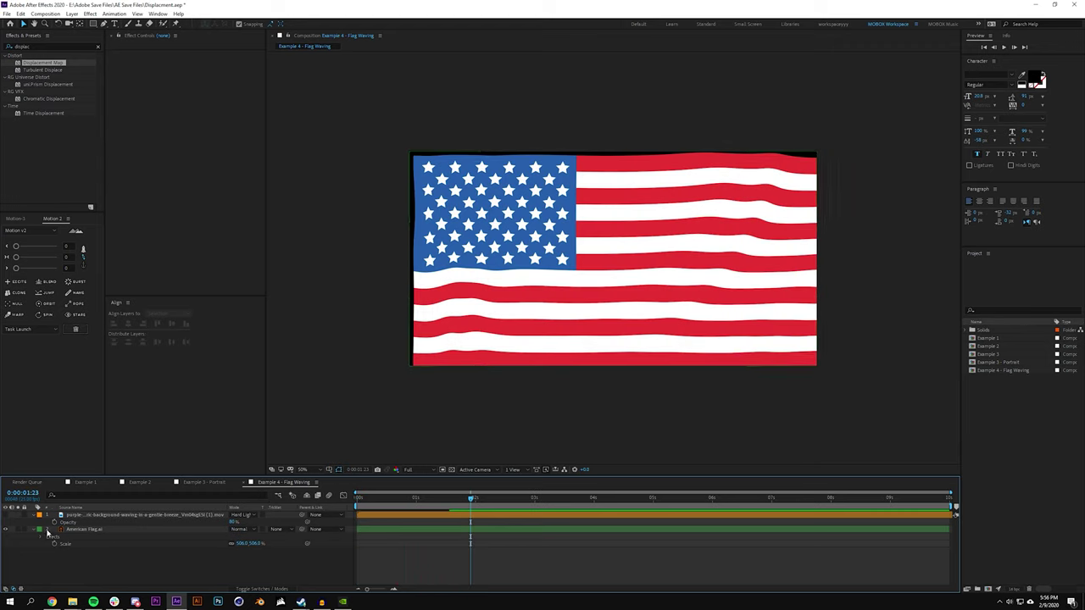
left_click(71, 528)
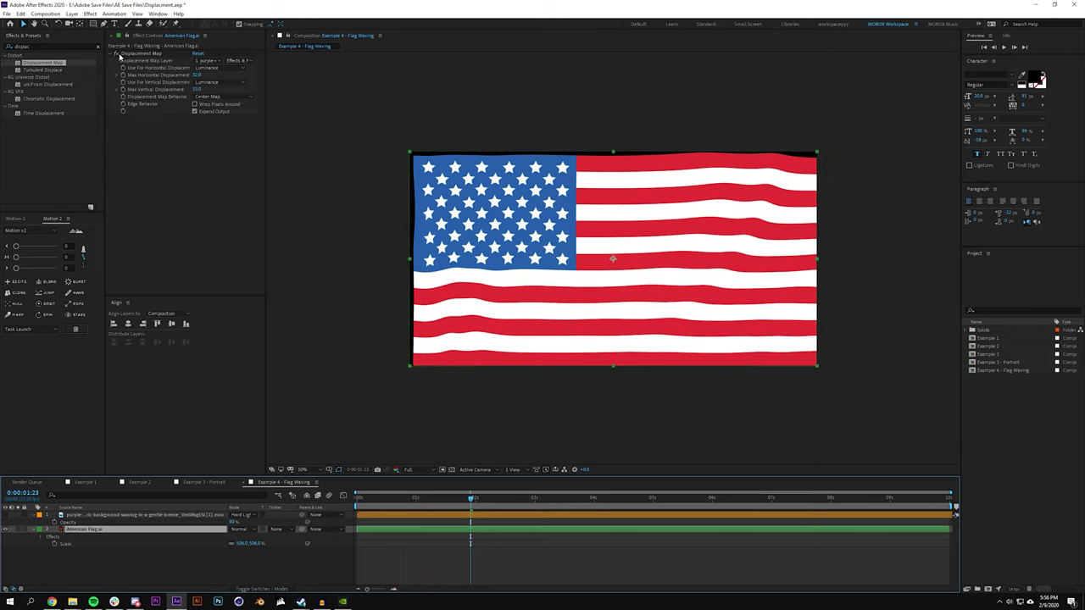
Step: Turn off American Flag.ai's Displacement Map effect to examine the undistorted flag at the first frame, and turn it back on
left_click(118, 54)
left_click(425, 585)
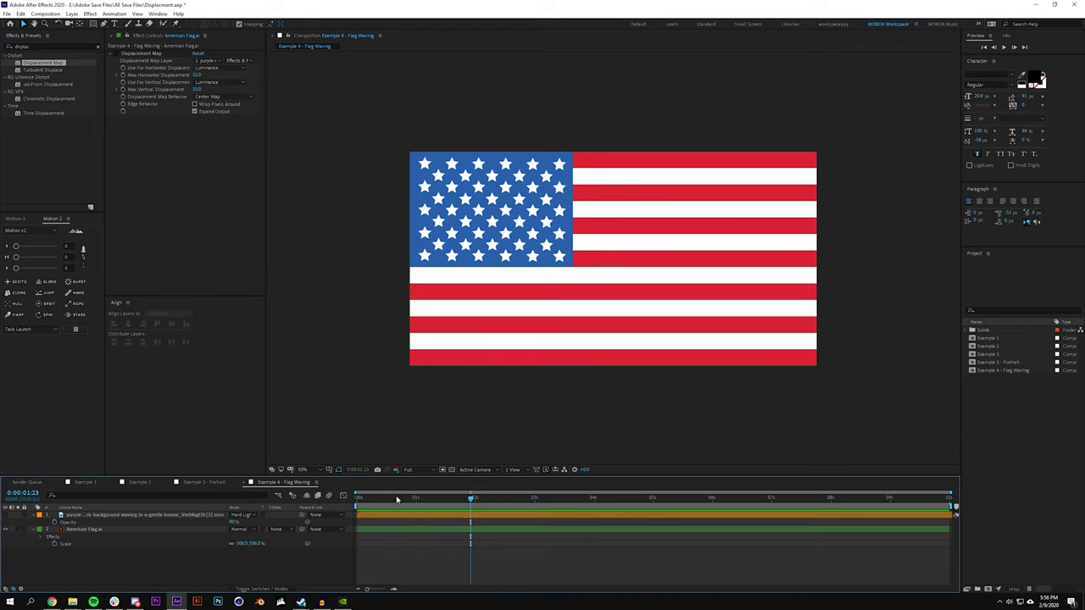
key("Home")
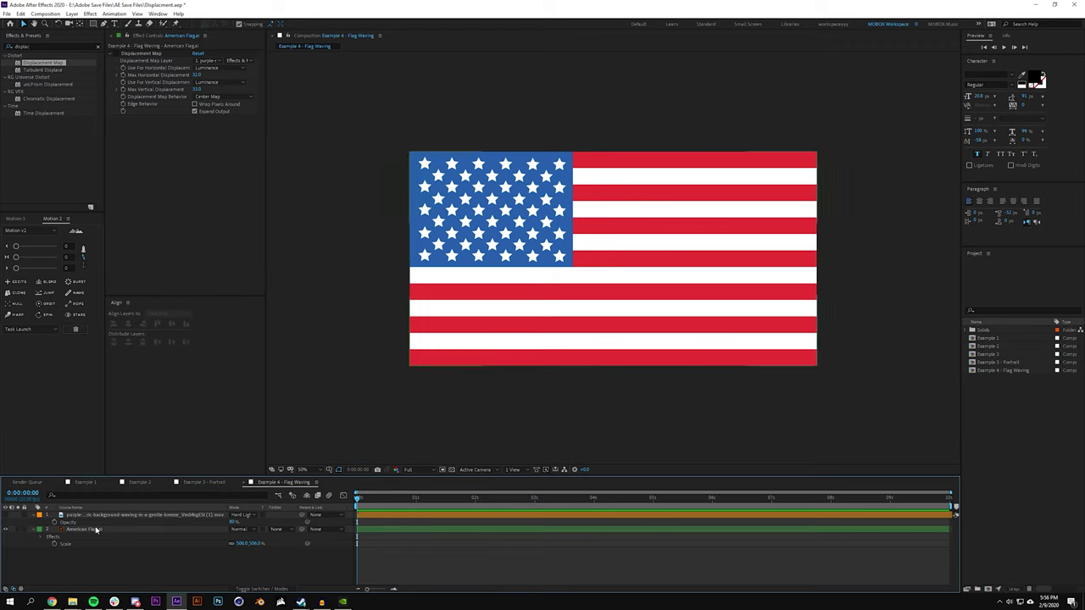
left_click(96, 529)
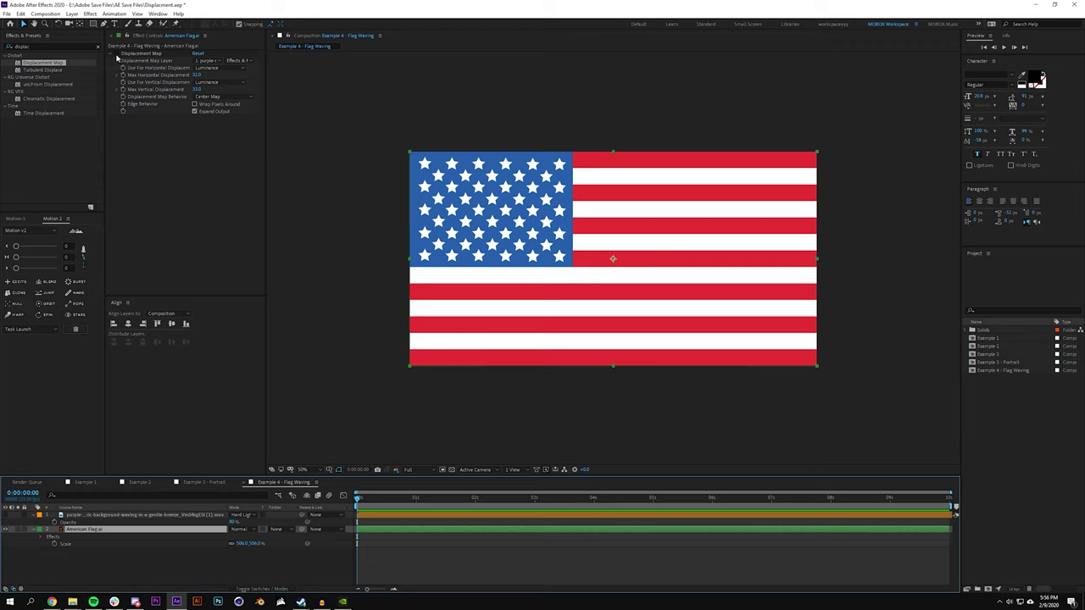
left_click(117, 53)
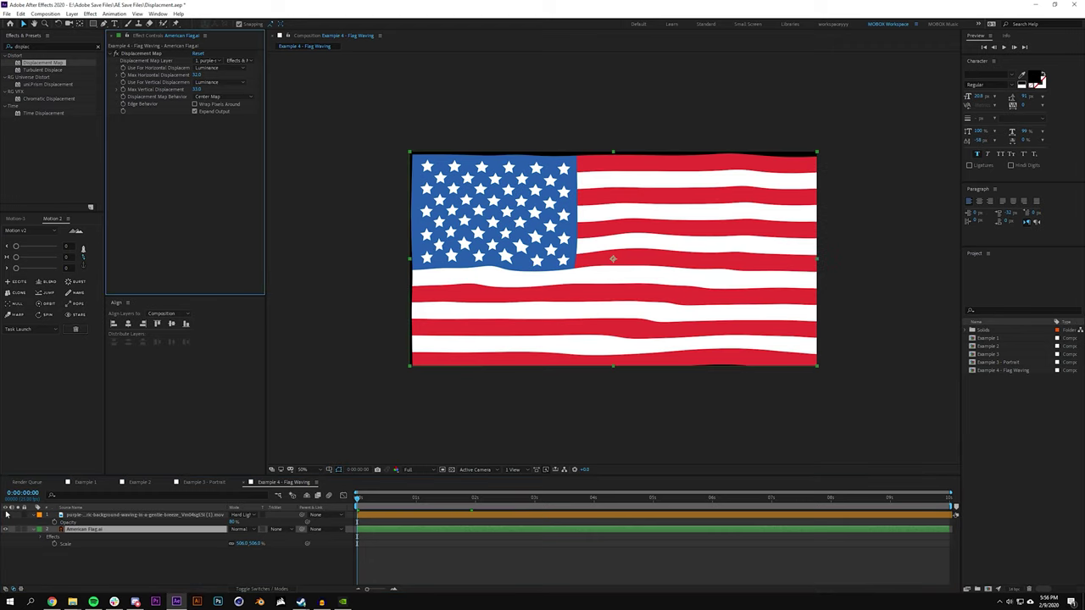
Step: Show the purple footage layer over the flag and set its blending mode to Normal
left_click(88, 515)
left_click(7, 516)
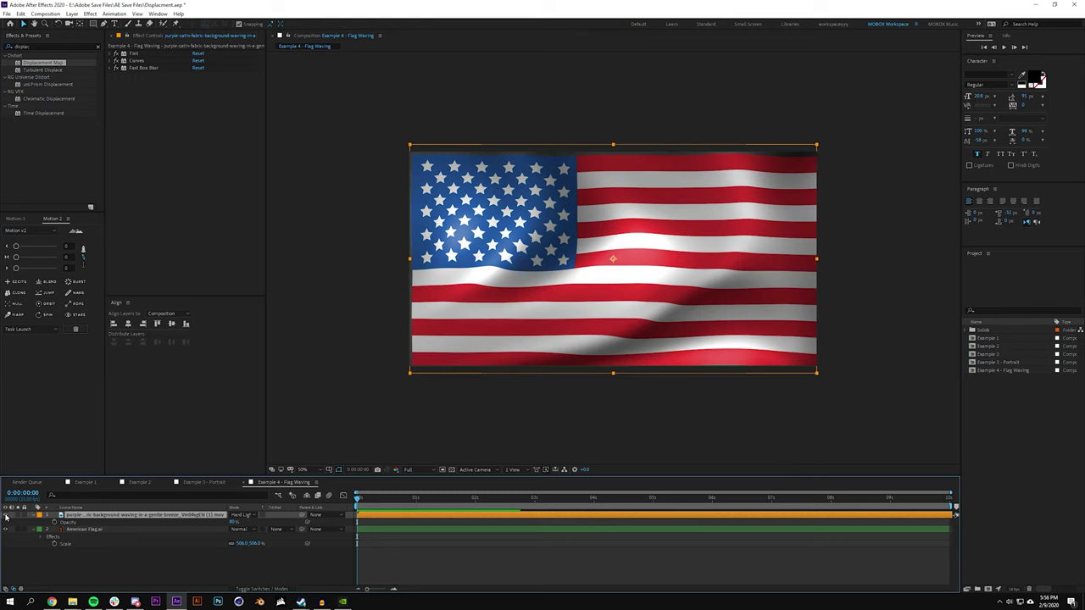
left_click(235, 516)
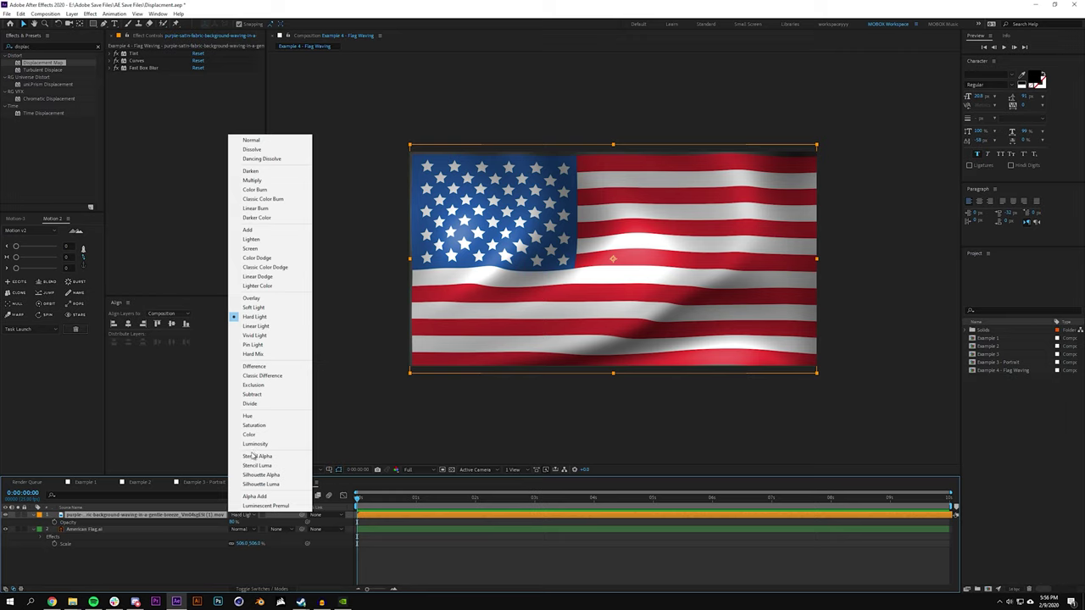
left_click(251, 140)
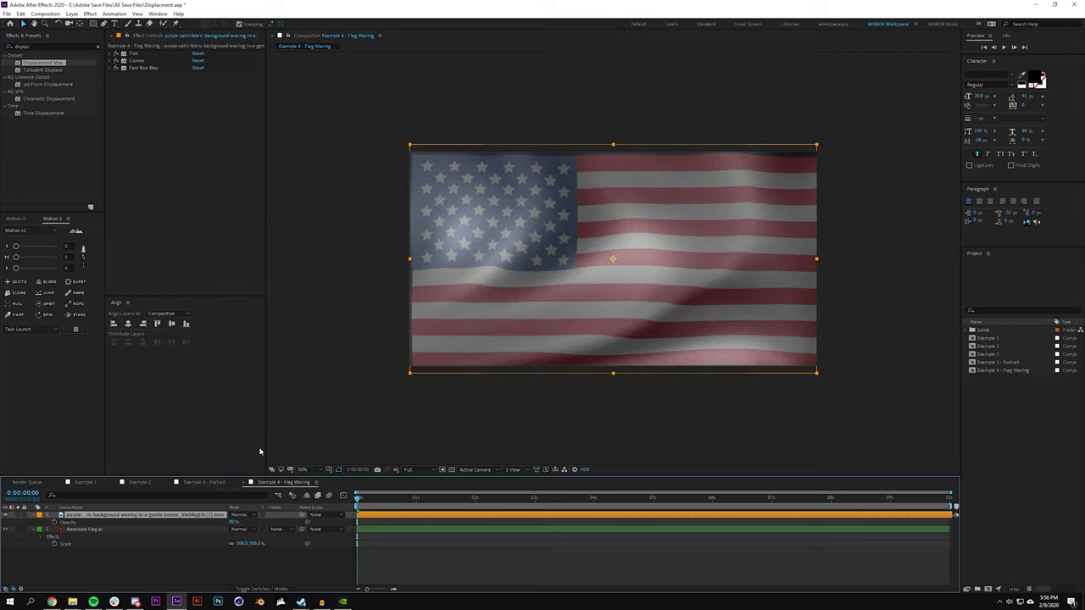
Step: Raise the purple footage layer's opacity to 100% and play the grayscale fabric footage from the first frame
key("t")
key("t")
left_click_drag(233, 522, 263, 522)
left_click(206, 598)
left_click(367, 522)
left_click_drag(382, 499, 357, 500)
key("space")
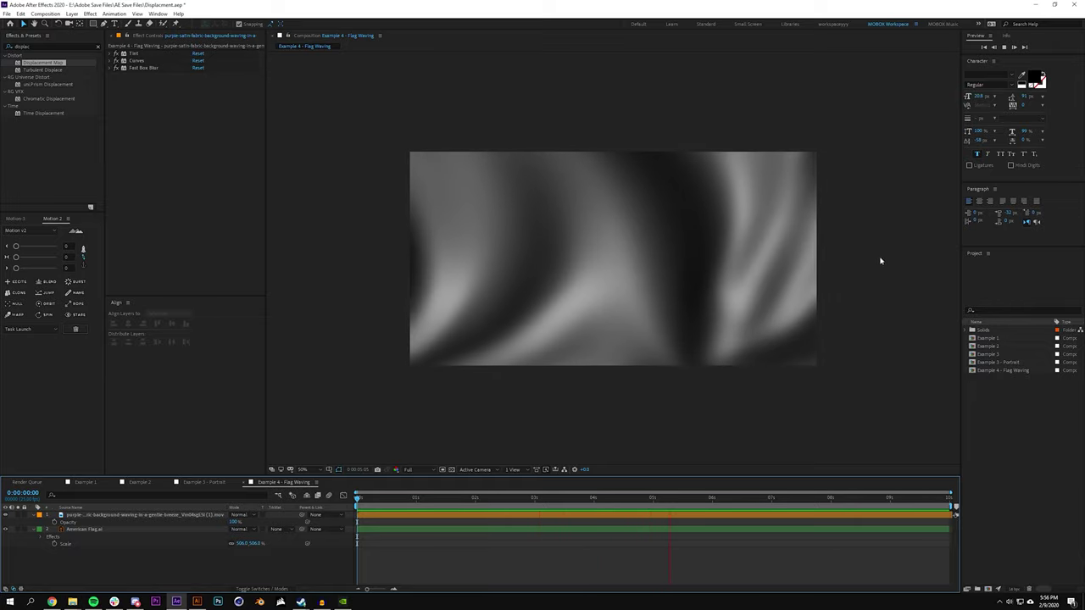
Step: Set the purple footage layer's blending mode to Hard Light and its opacity to about 72%
left_click(240, 515)
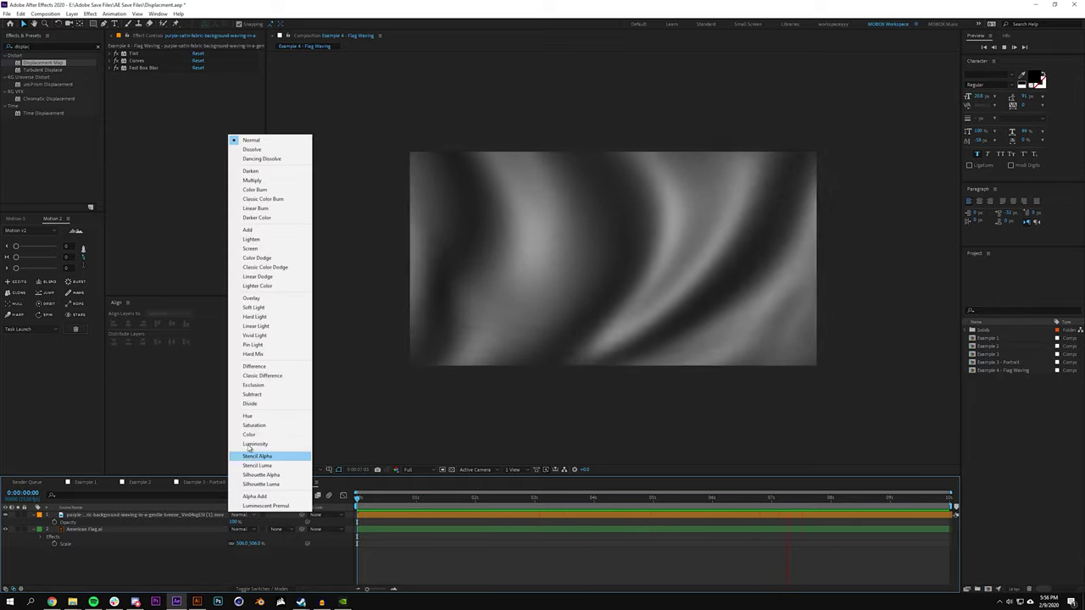
left_click(274, 317)
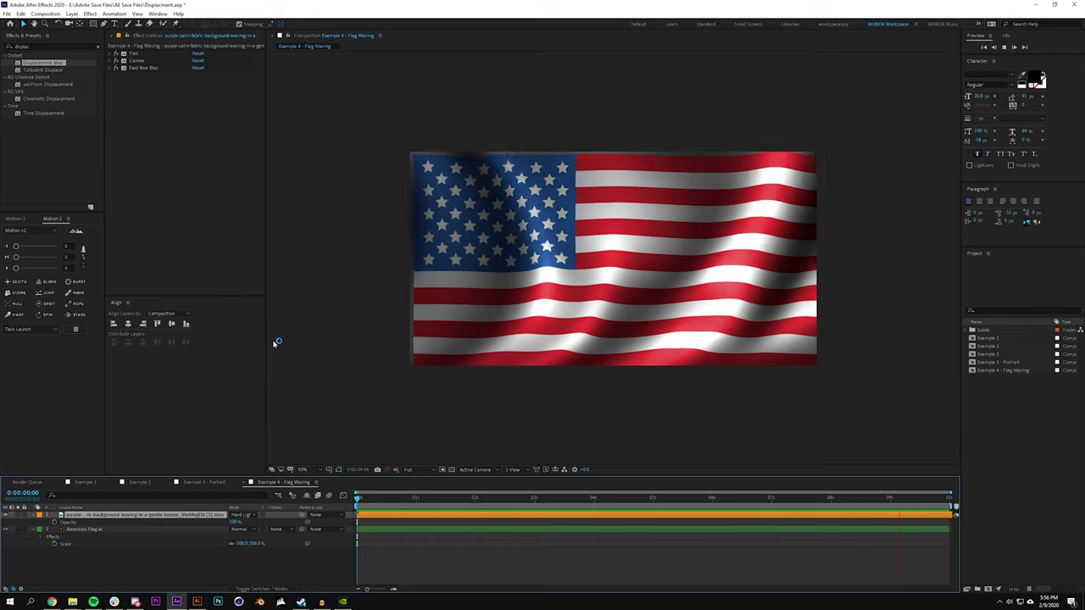
left_click(496, 342)
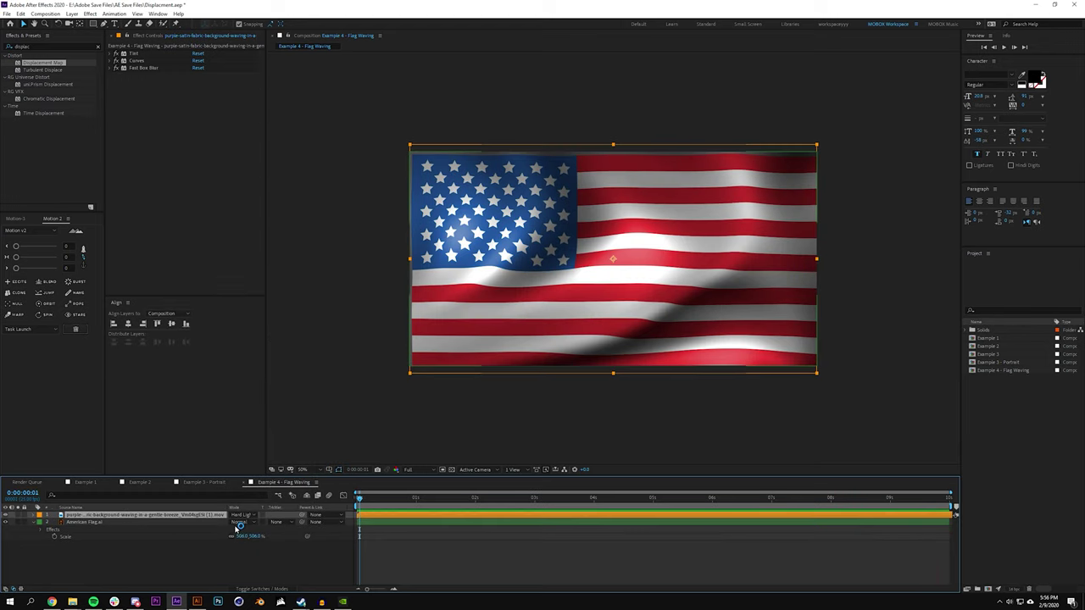
left_click_drag(236, 523, 222, 523)
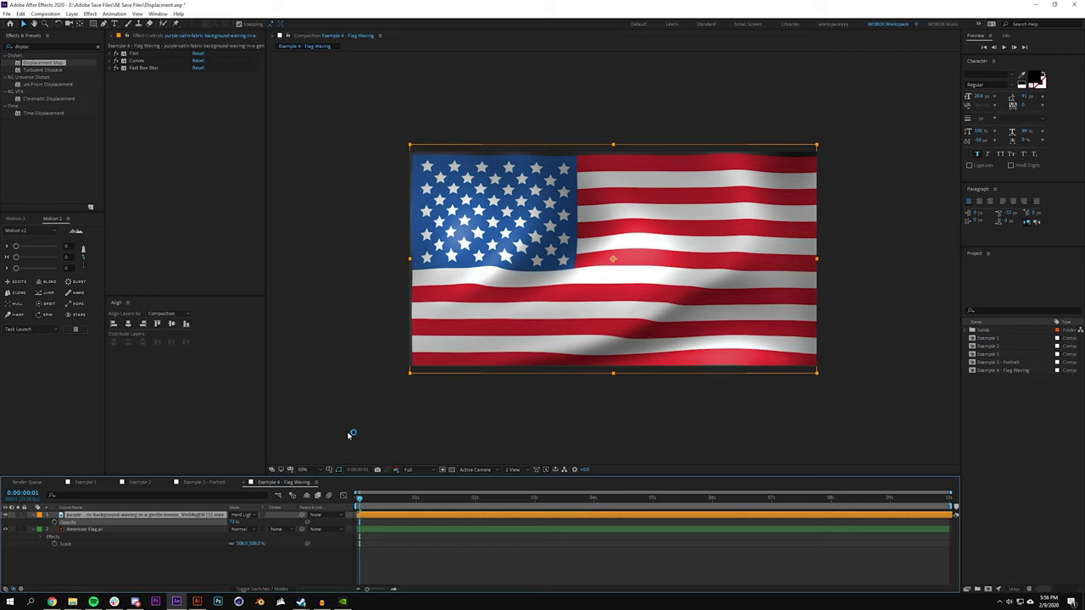
Step: Examine American Flag.ai's Displacement Map layer and source options alongside the effects applied to the purple footage layer
left_click(85, 528)
left_click(208, 61)
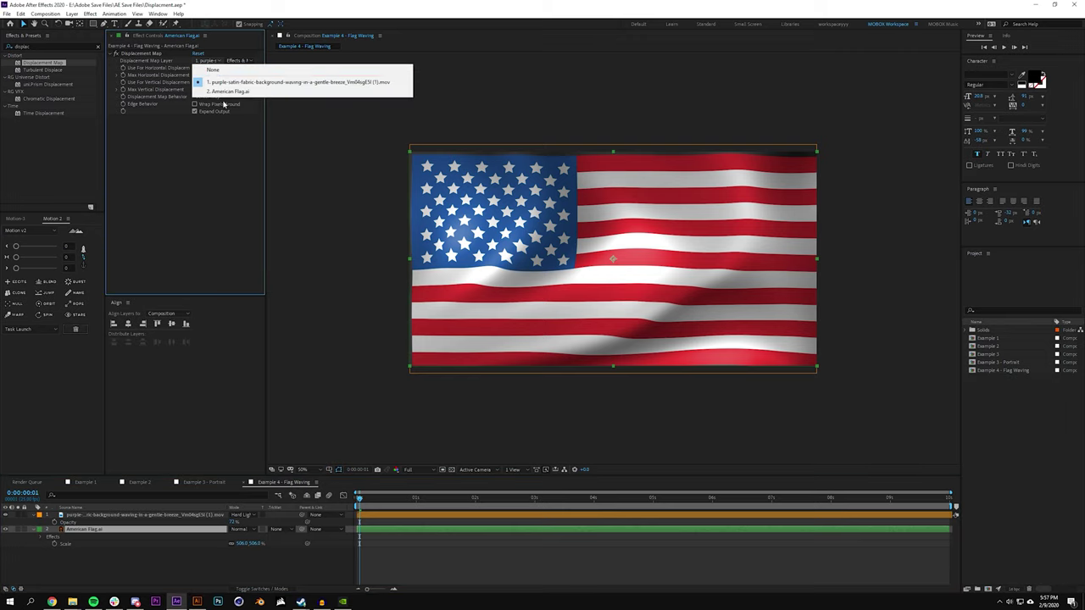
left_click(197, 148)
left_click(104, 514)
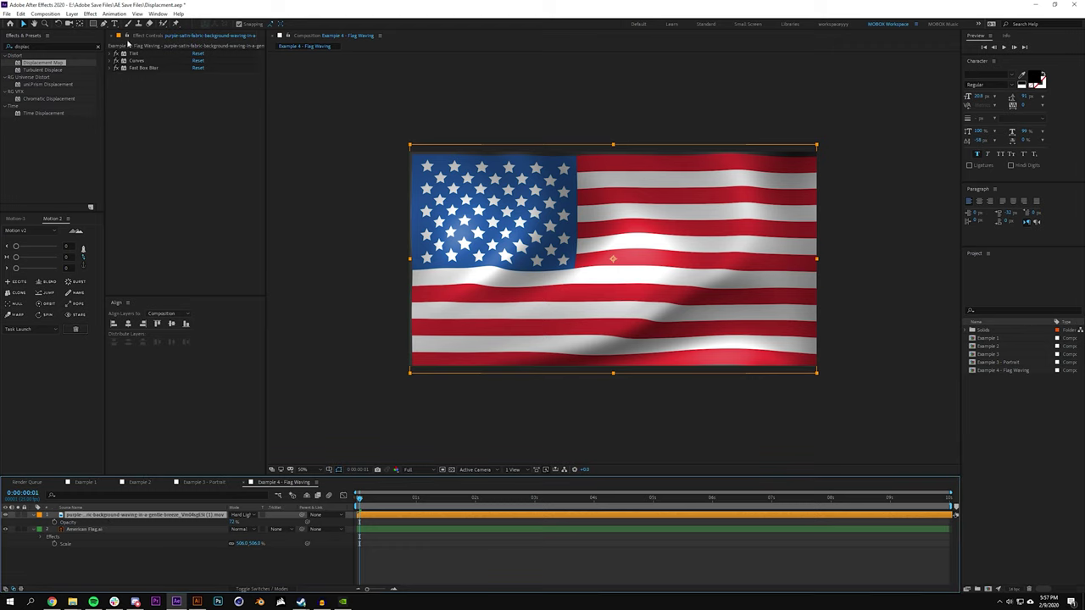
left_click(93, 528)
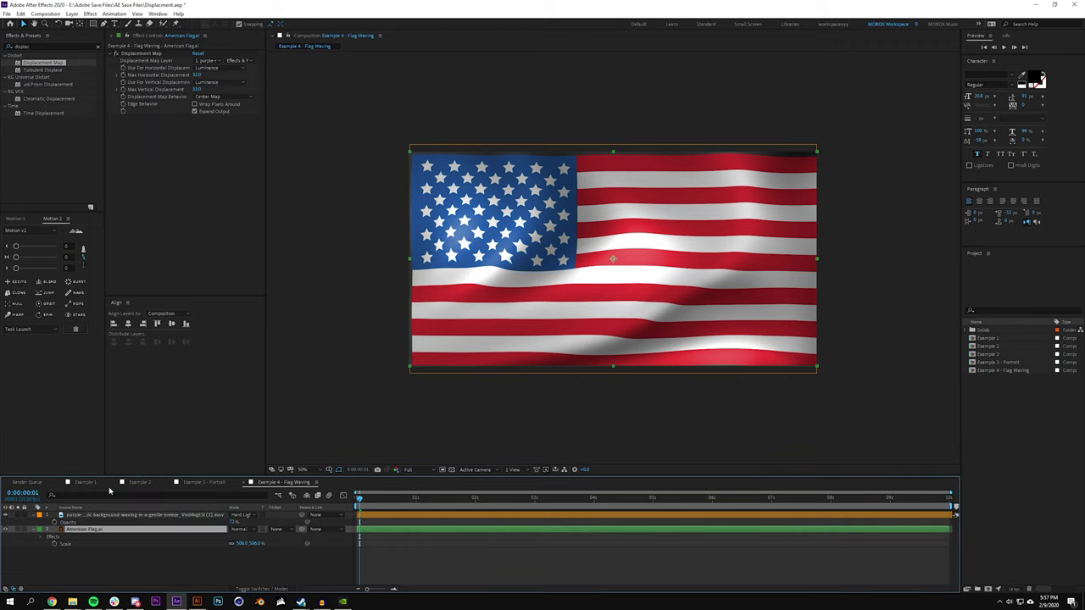
left_click(246, 61)
left_click(192, 137)
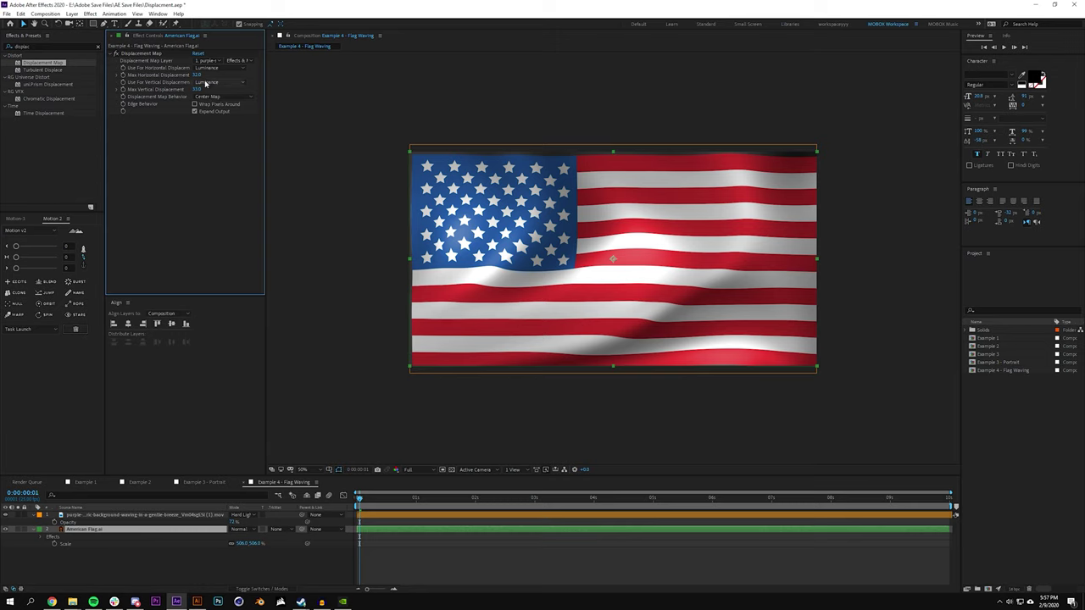
Step: Try exaggerating American Flag.ai's Max Horizontal Displacement to about 300
left_click_drag(197, 74, 305, 90)
left_click_drag(193, 96, 315, 80)
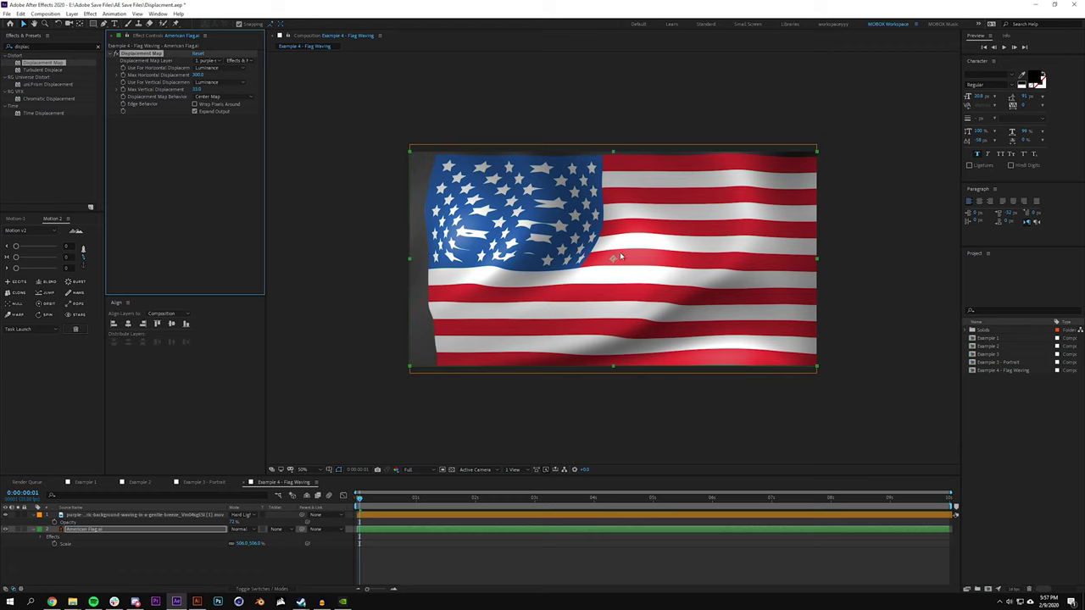
left_click_drag(621, 256, 434, 239)
Step: Replay the waving flag animation in Example 4 from the first frame
left_click(359, 496)
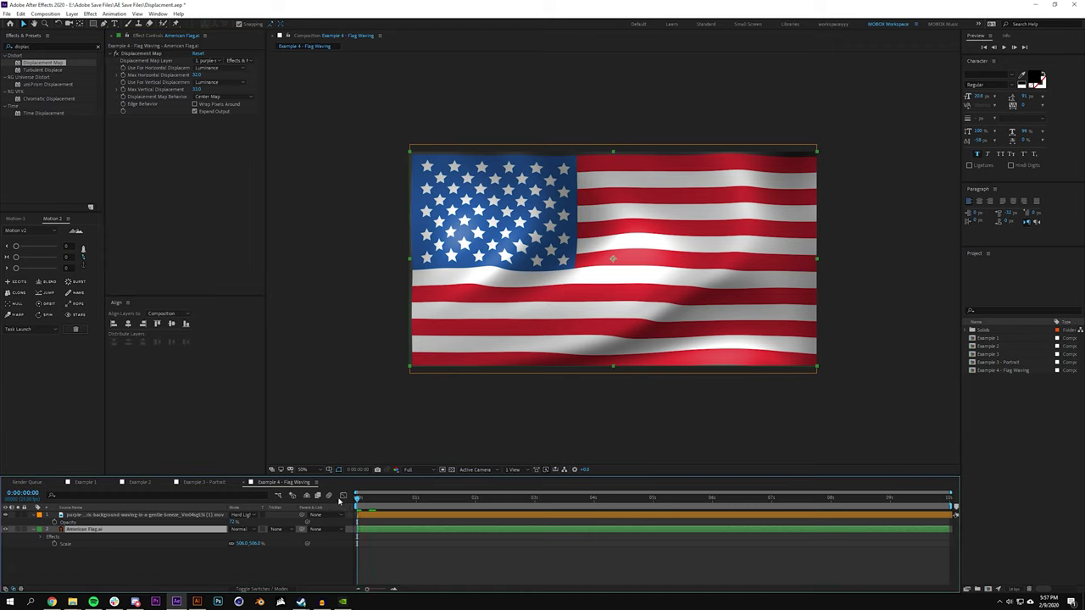
key("space")
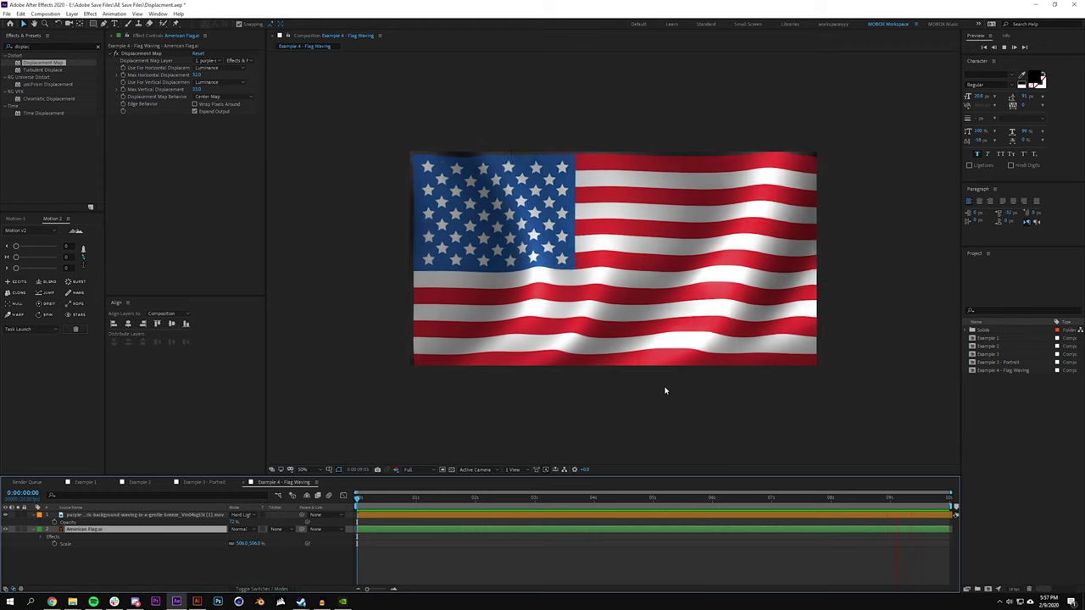
Step: Revisit the Example 1 composition, the purple footage layer's effects in Example 4, and the Example 3 portrait
left_click(92, 483)
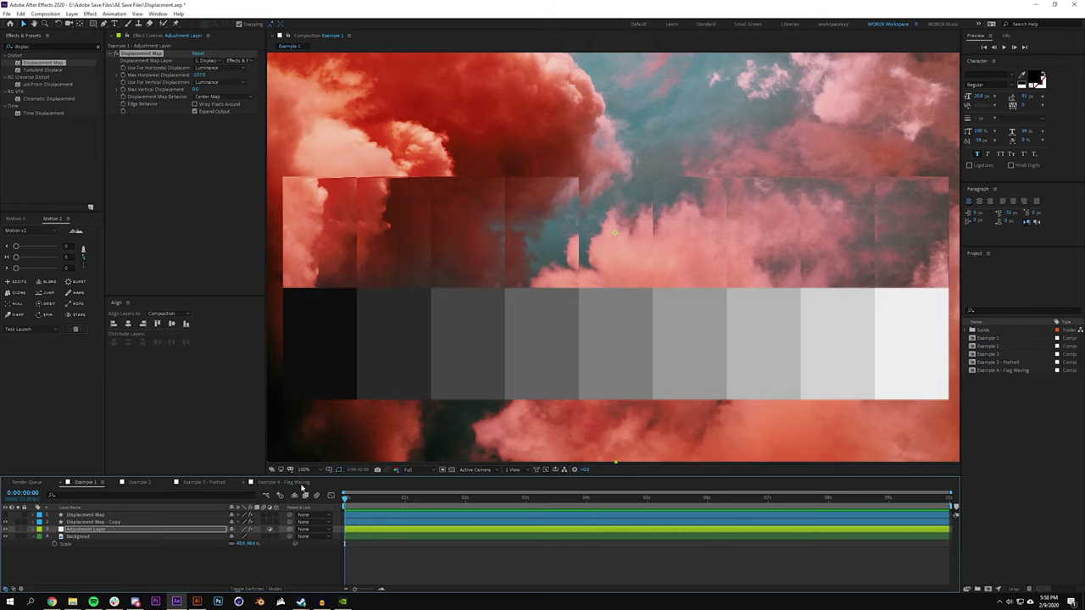
left_click(284, 482)
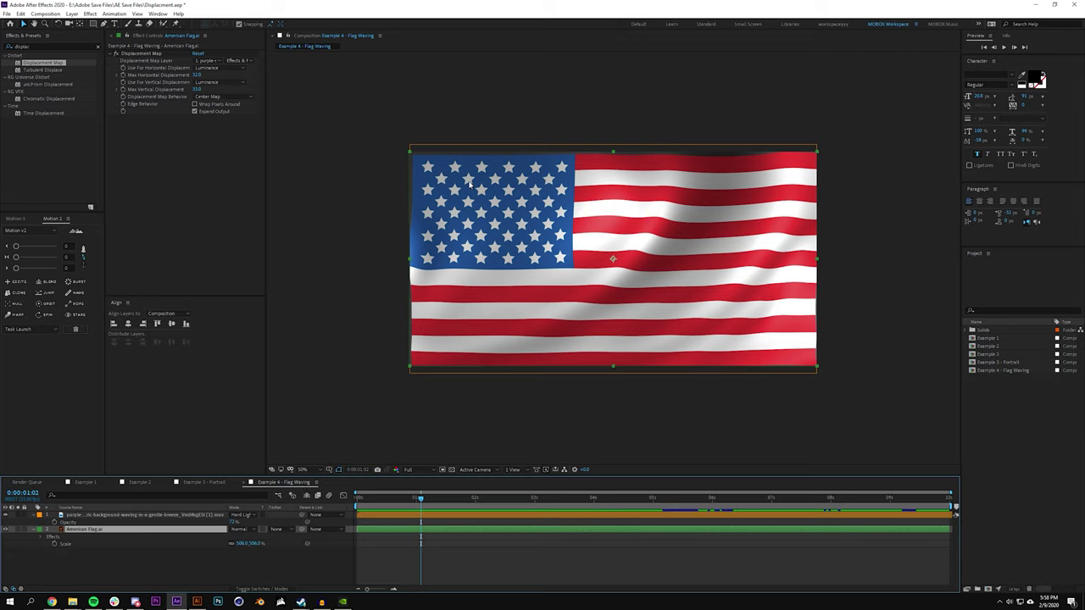
left_click(130, 515)
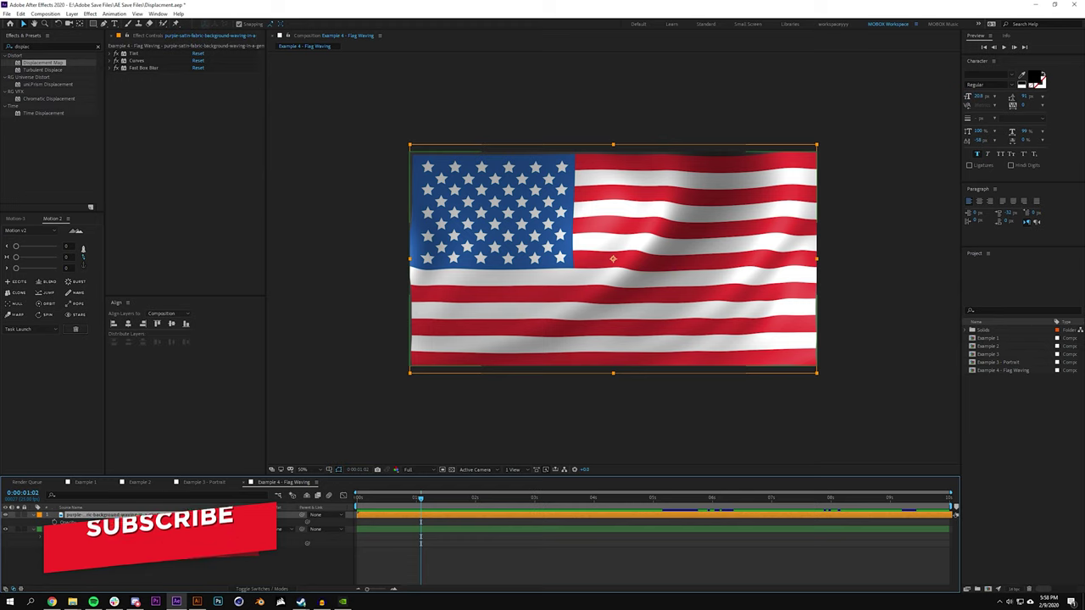
left_click(212, 482)
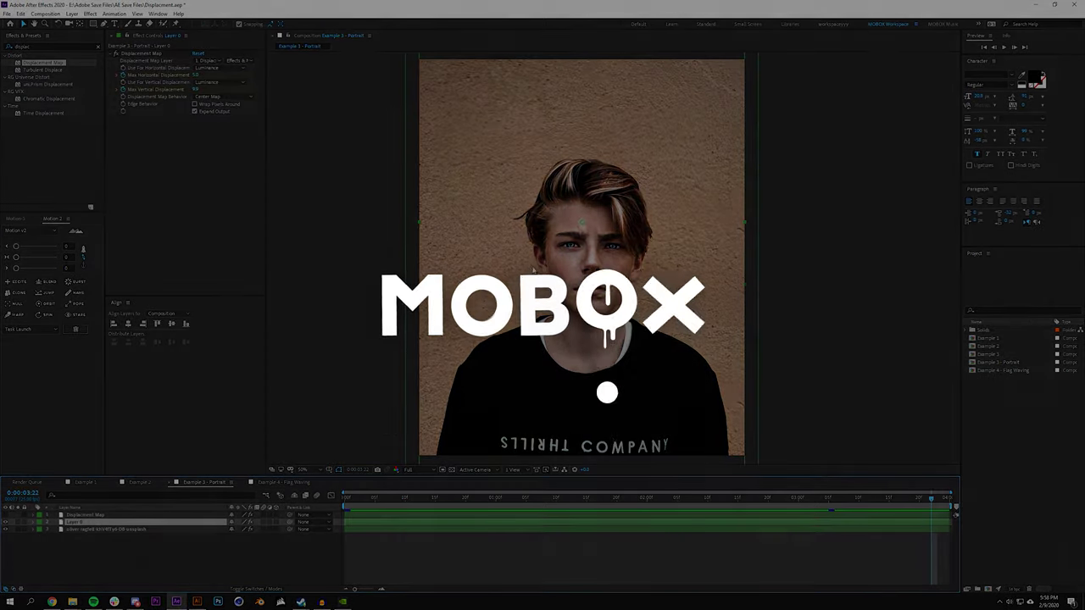